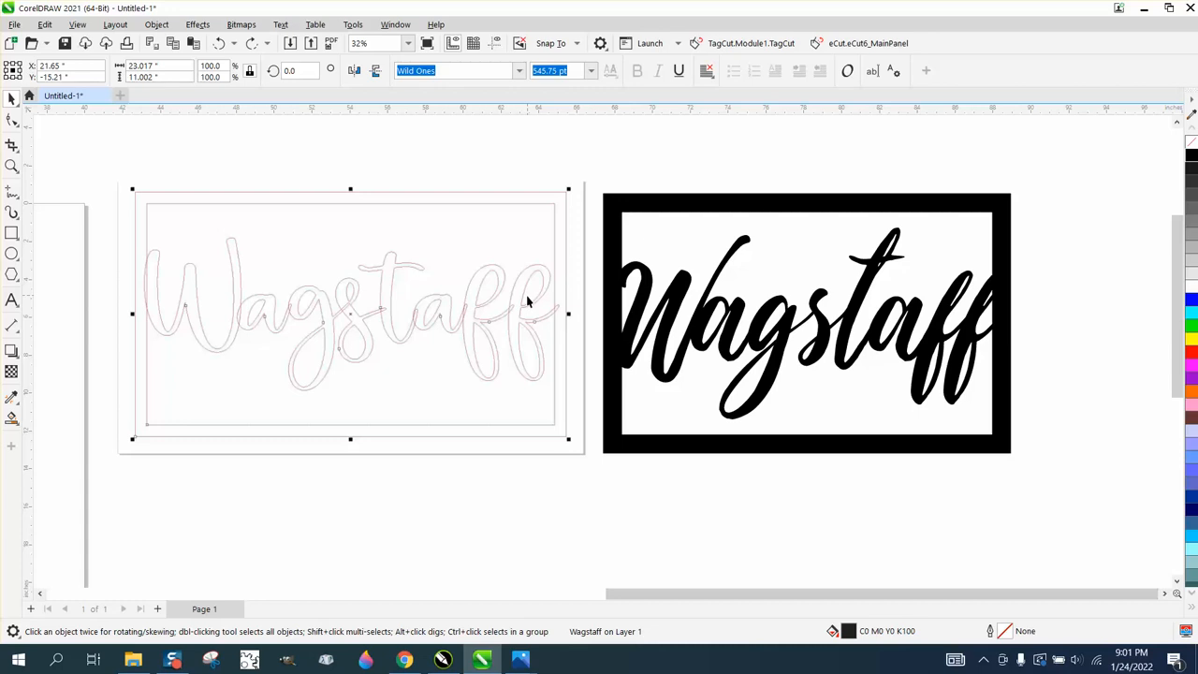
# Step: Select the black script lettering on the page and center it on the page
pyautogui.scroll(-3, 527, 300)
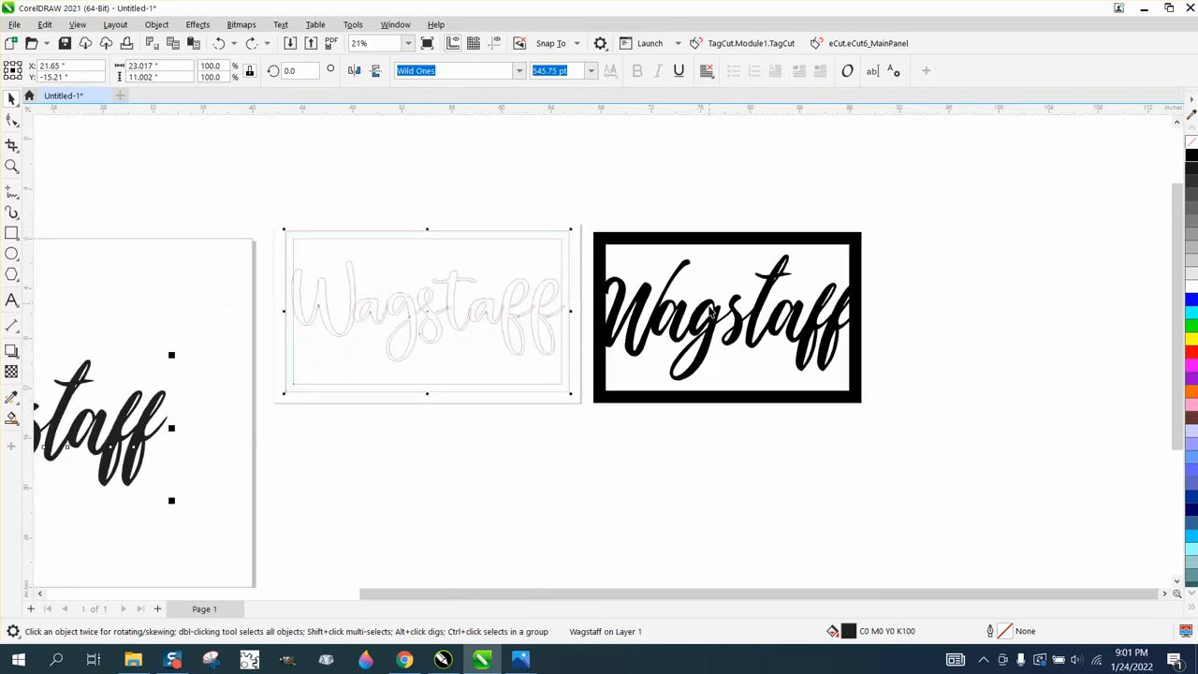
pyautogui.click(12, 165)
pyautogui.moveTo(589, 211); pyautogui.dragTo(930, 449)
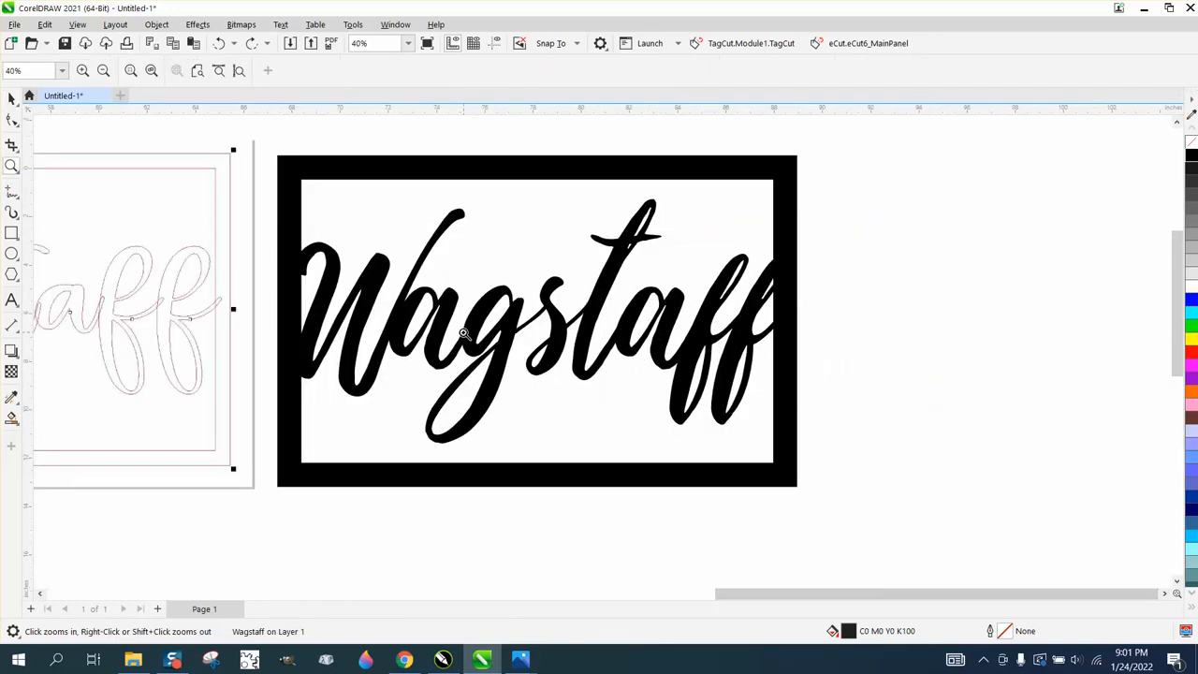
pyautogui.scroll(-2, 590, 321)
pyautogui.scroll(-3, 589, 321)
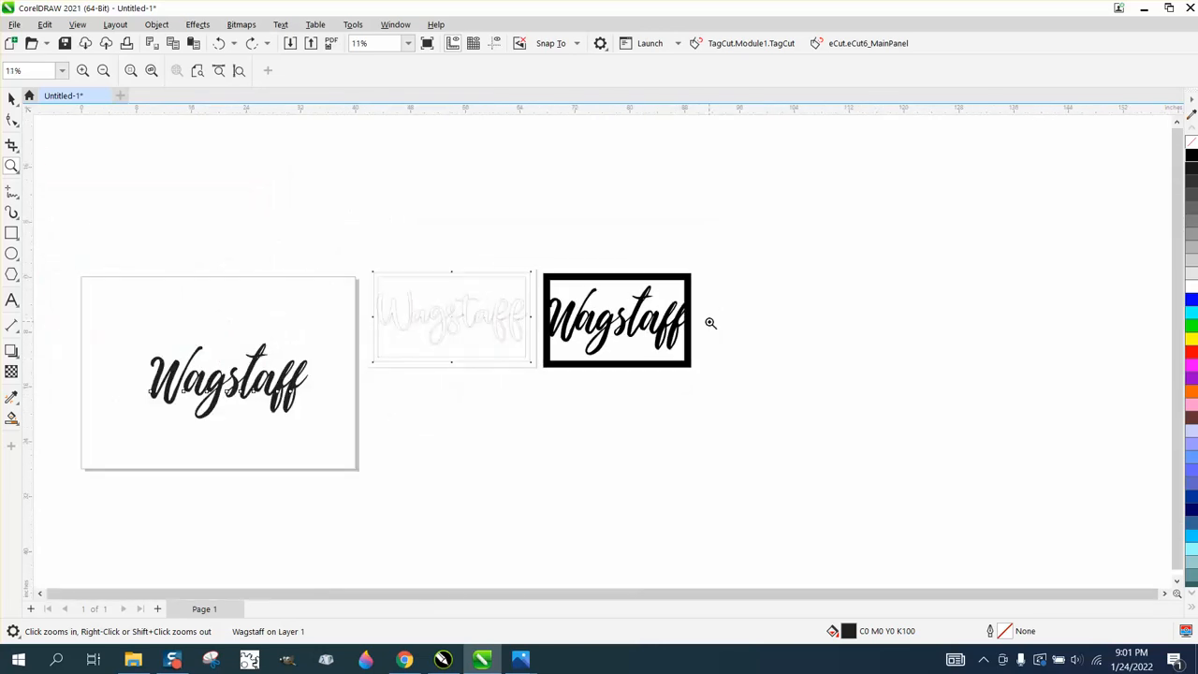
pyautogui.click(12, 99)
pyautogui.click(229, 379)
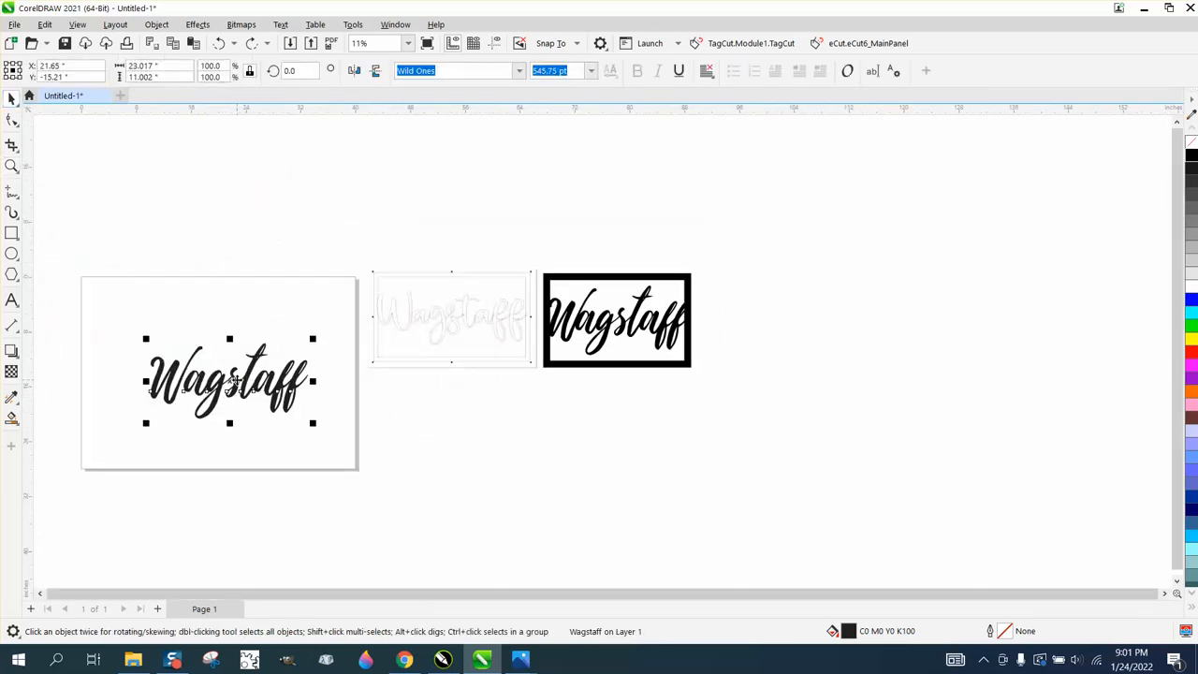
pyautogui.moveTo(234, 381); pyautogui.dragTo(228, 374)
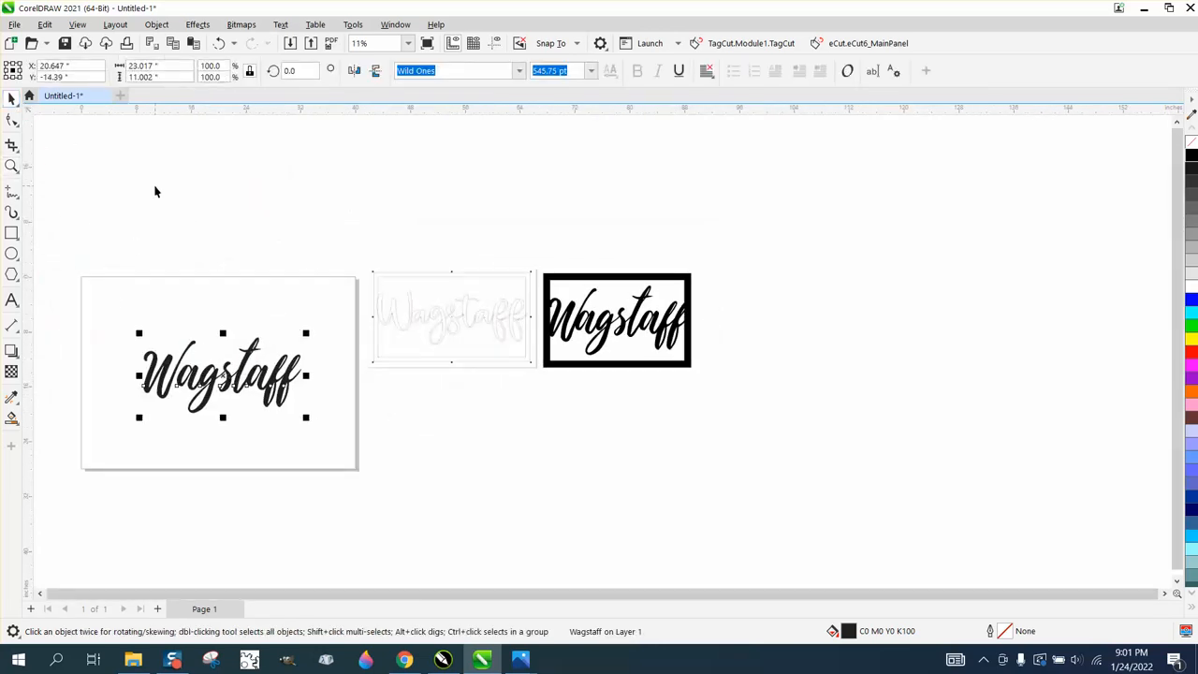
pyautogui.press('p')
# Step: Remove the fill from the centered script lettering and give it a black hairline outline
pyautogui.click(12, 165)
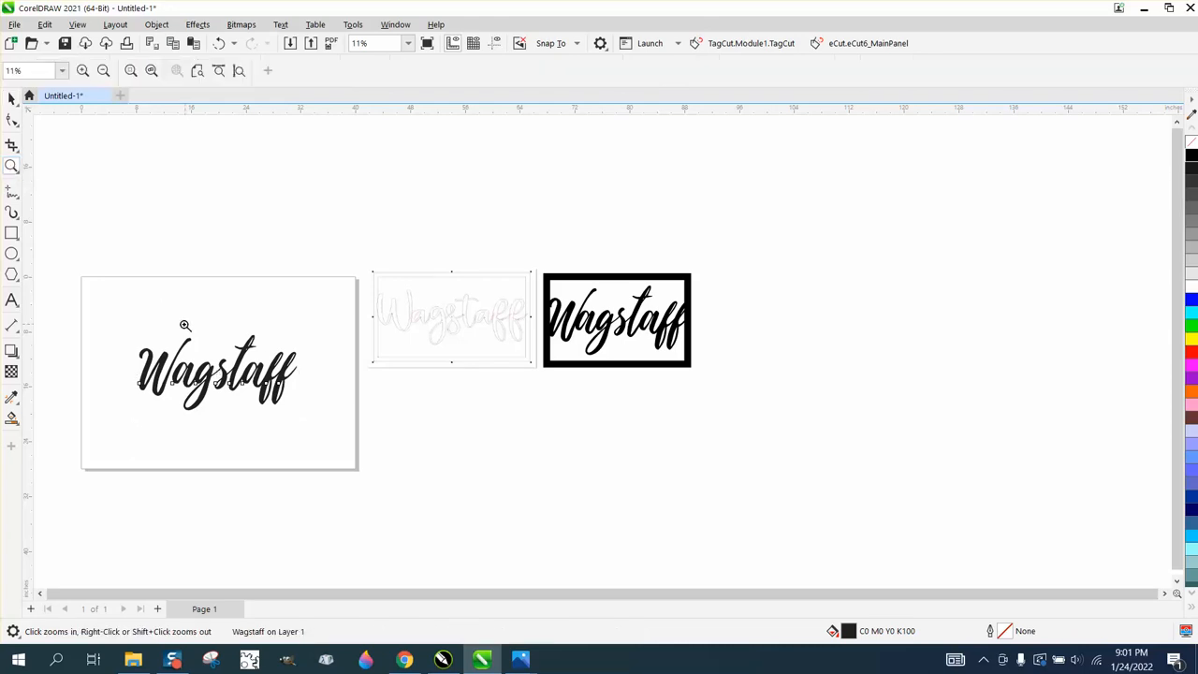
pyautogui.moveTo(106, 319); pyautogui.dragTo(420, 471)
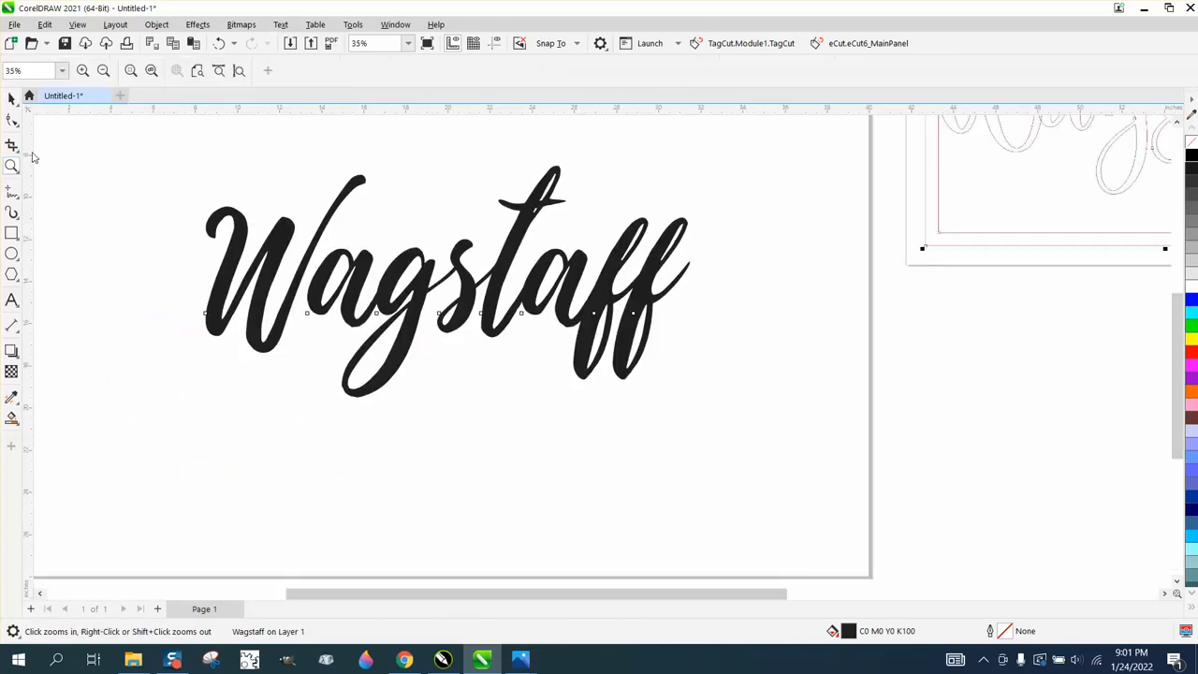
pyautogui.click(12, 98)
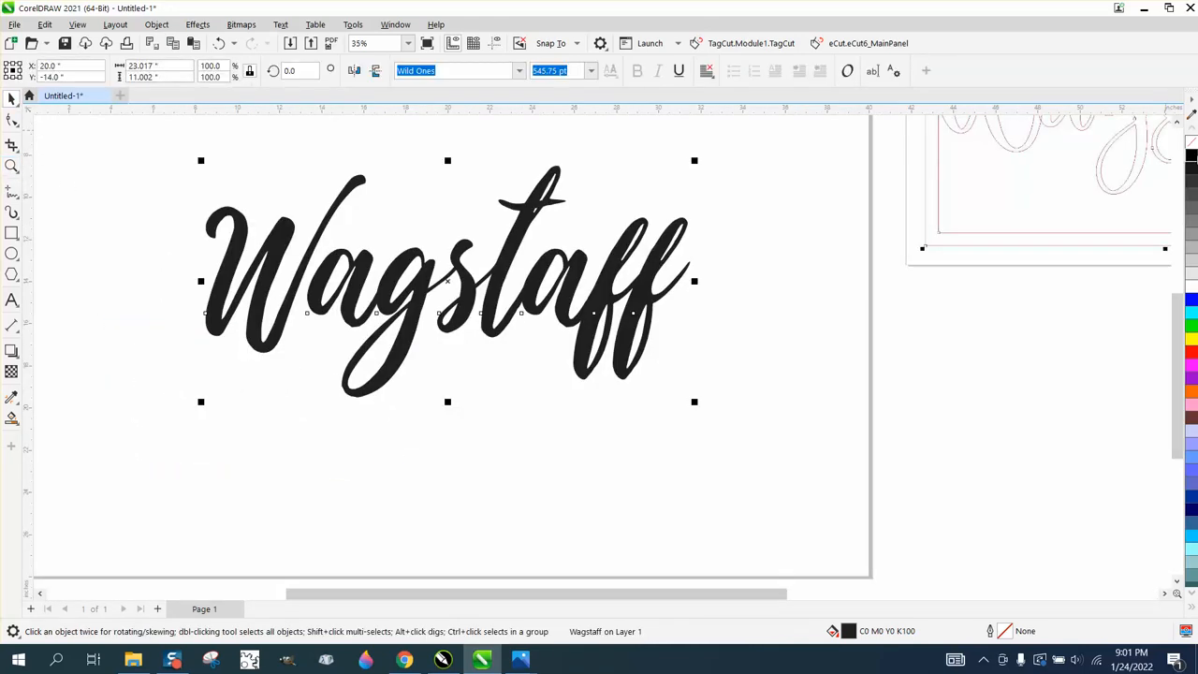
pyautogui.click(1191, 141)
pyautogui.rightClick(1191, 155)
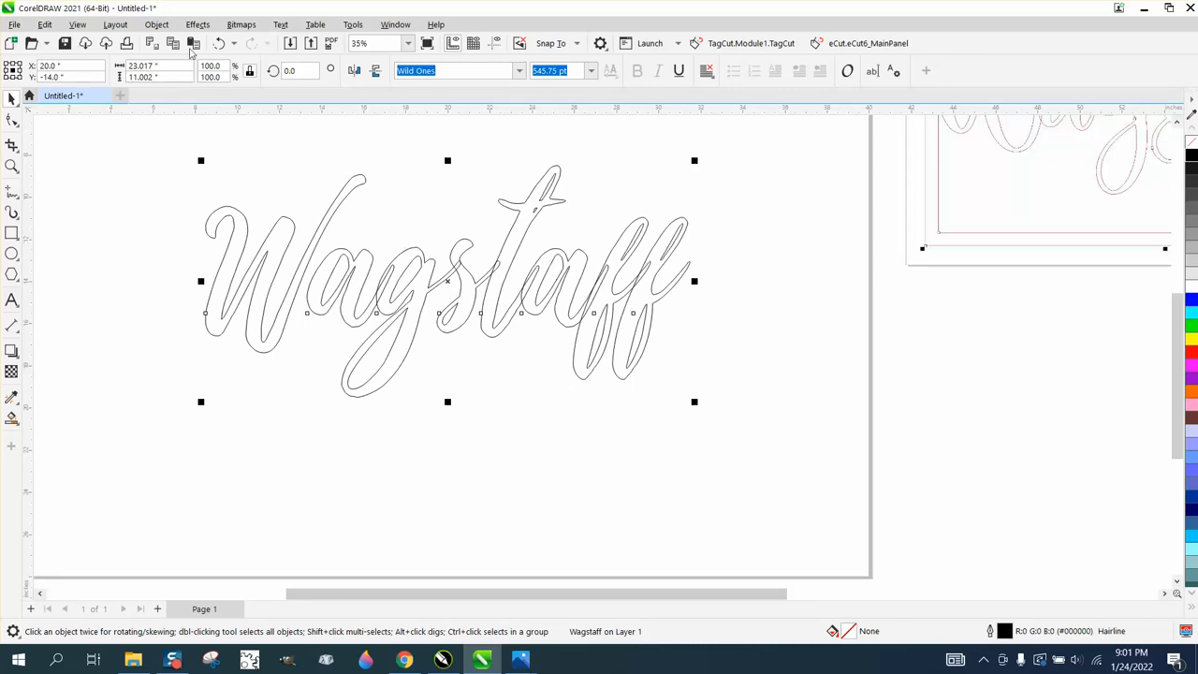
# Step: Break the outlined text apart into individual letters and clear the selection
pyautogui.click(157, 25)
pyautogui.click(218, 363)
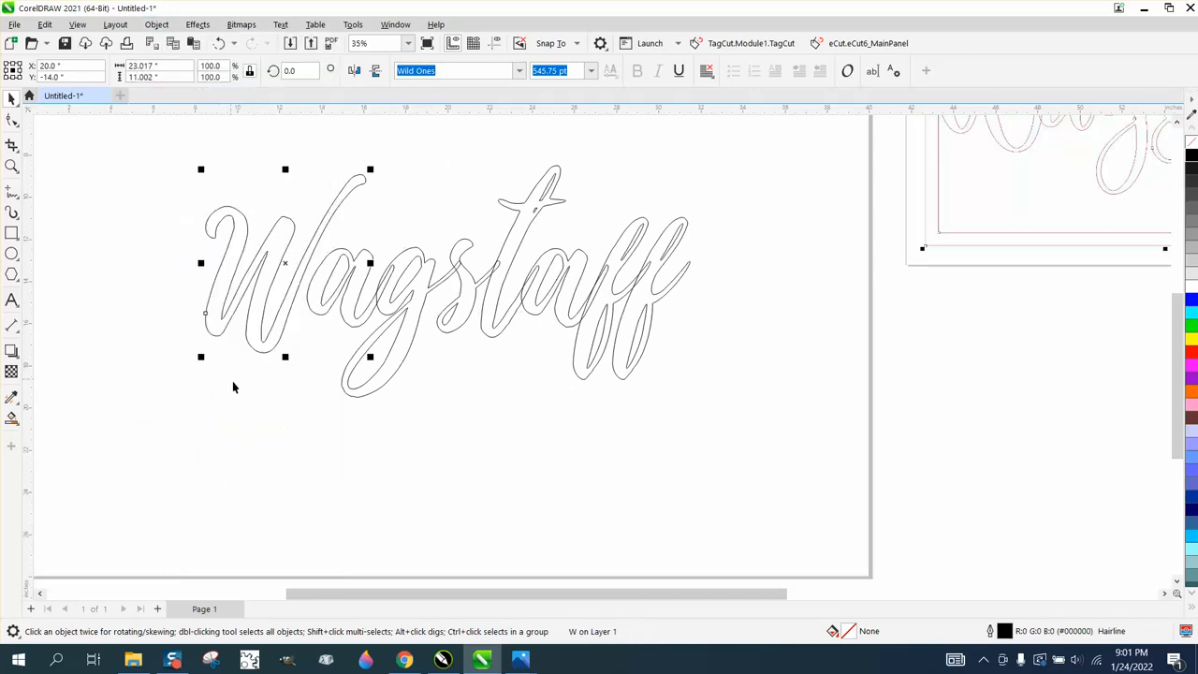
pyautogui.click(234, 387)
pyautogui.click(280, 322)
pyautogui.click(441, 150)
# Step: Set the nudge distance to 0.01 inches and nudge the W right into the first a, to X about 12.97 inches
pyautogui.moveTo(423, 71); pyautogui.dragTo(373, 81)
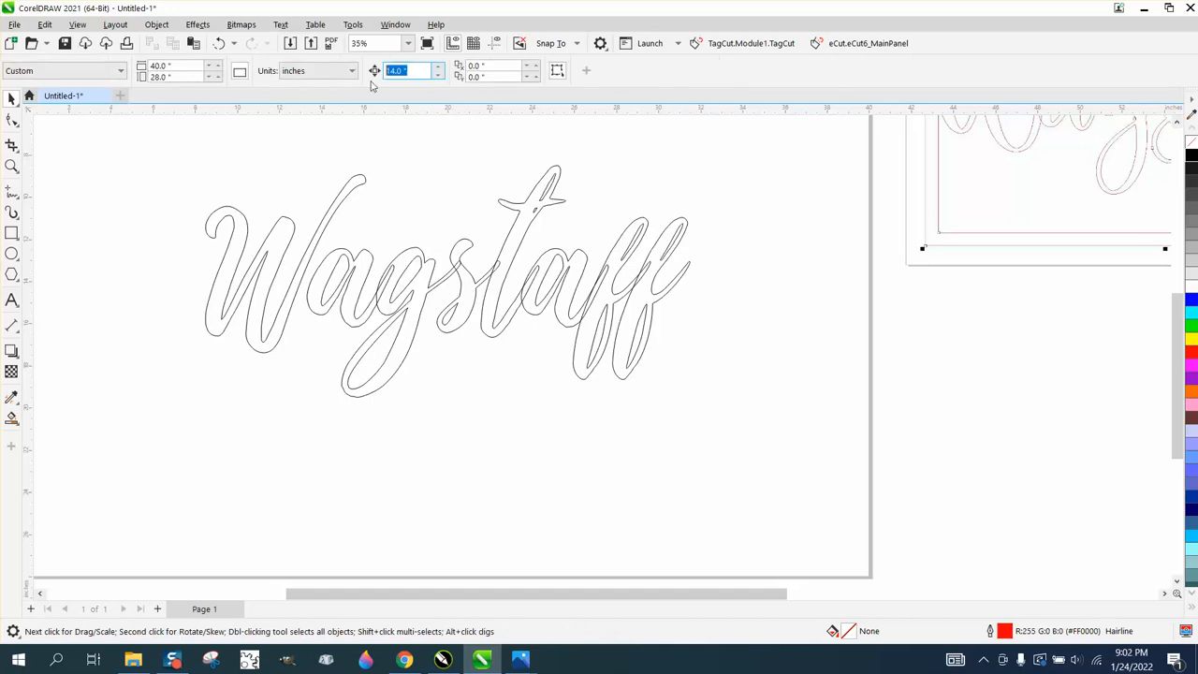
pyautogui.write('.00')
pyautogui.press('BackSpace')
pyautogui.write('1')
pyautogui.click(365, 184)
pyautogui.press('Right')
pyautogui.press('Right')
pyautogui.press('Right')
pyautogui.press('Right')
pyautogui.press('Right')
pyautogui.press('Right')
pyautogui.press('Right')
pyautogui.press('Right')
pyautogui.press('Right')
pyautogui.press('Right')
pyautogui.press('Right')
pyautogui.press('Right')
pyautogui.press('Right')
pyautogui.press('Right')
pyautogui.press('Right')
pyautogui.press('Right')
pyautogui.press('Right')
pyautogui.press('Right')
pyautogui.press('Right')
pyautogui.press('Right')
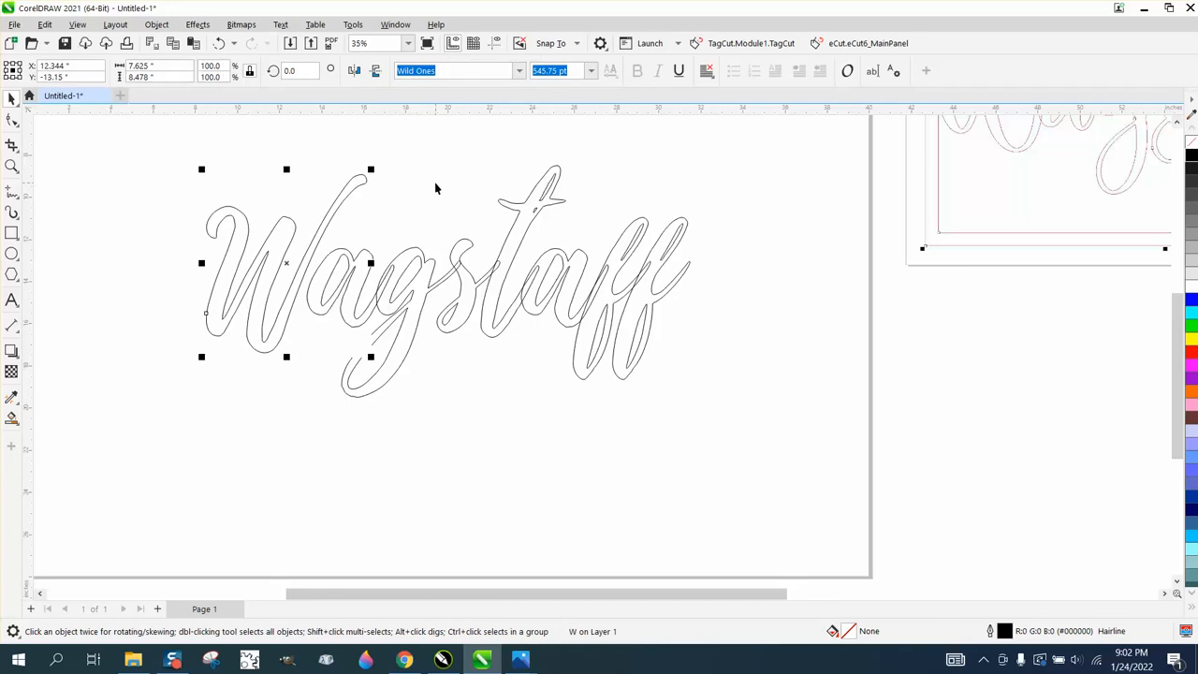
pyautogui.press('Right')
pyautogui.press('Right')
pyautogui.press('Right')
pyautogui.press('Right')
pyautogui.press('Right')
pyautogui.press('Right')
pyautogui.press('Right')
pyautogui.press('Right')
pyautogui.press('Right')
pyautogui.press('Right')
pyautogui.press('Right')
pyautogui.press('Right')
pyautogui.press('Right')
pyautogui.press('Right')
pyautogui.press('Right')
pyautogui.press('Right')
pyautogui.press('Right')
pyautogui.press('Right')
pyautogui.press('Right')
pyautogui.press('Right')
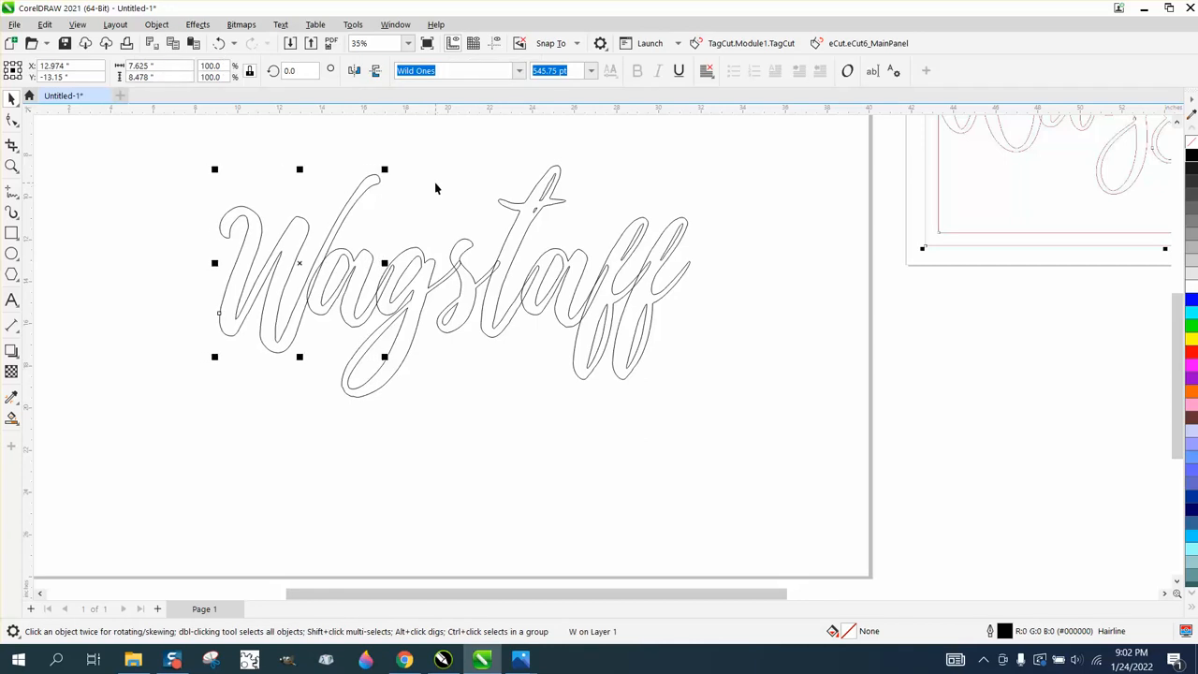
# Step: Convert all the letters to curves and weld them into one continuous outline
pyautogui.click(181, 153)
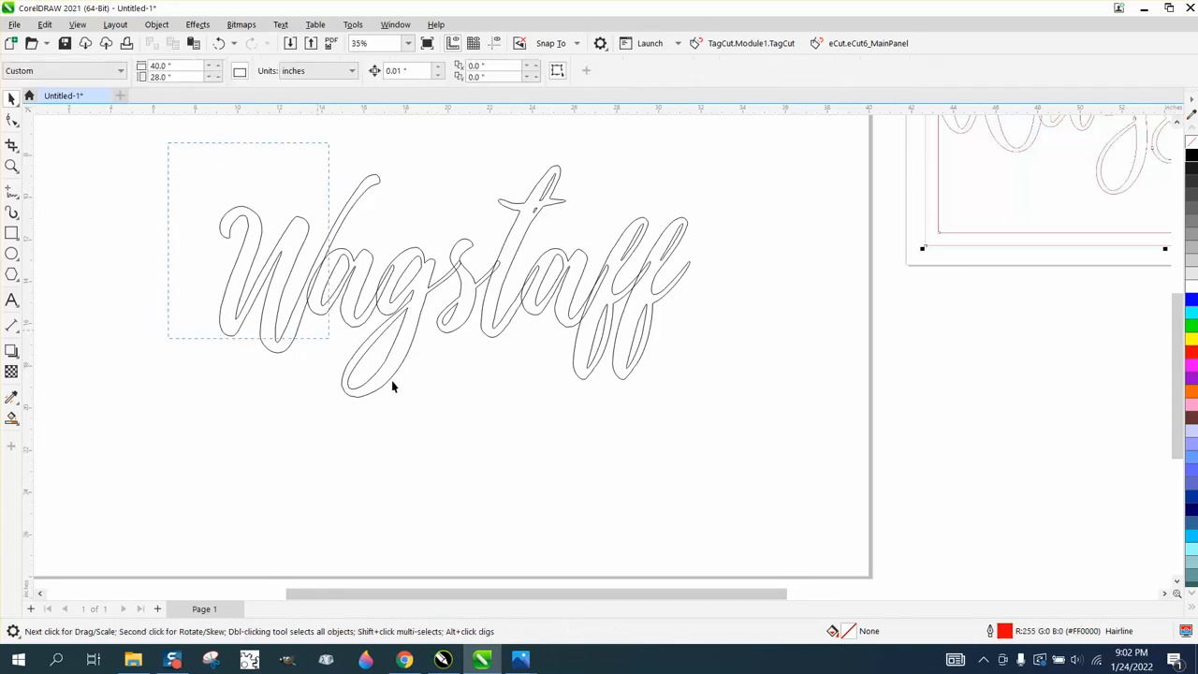
pyautogui.moveTo(392, 382); pyautogui.dragTo(756, 490)
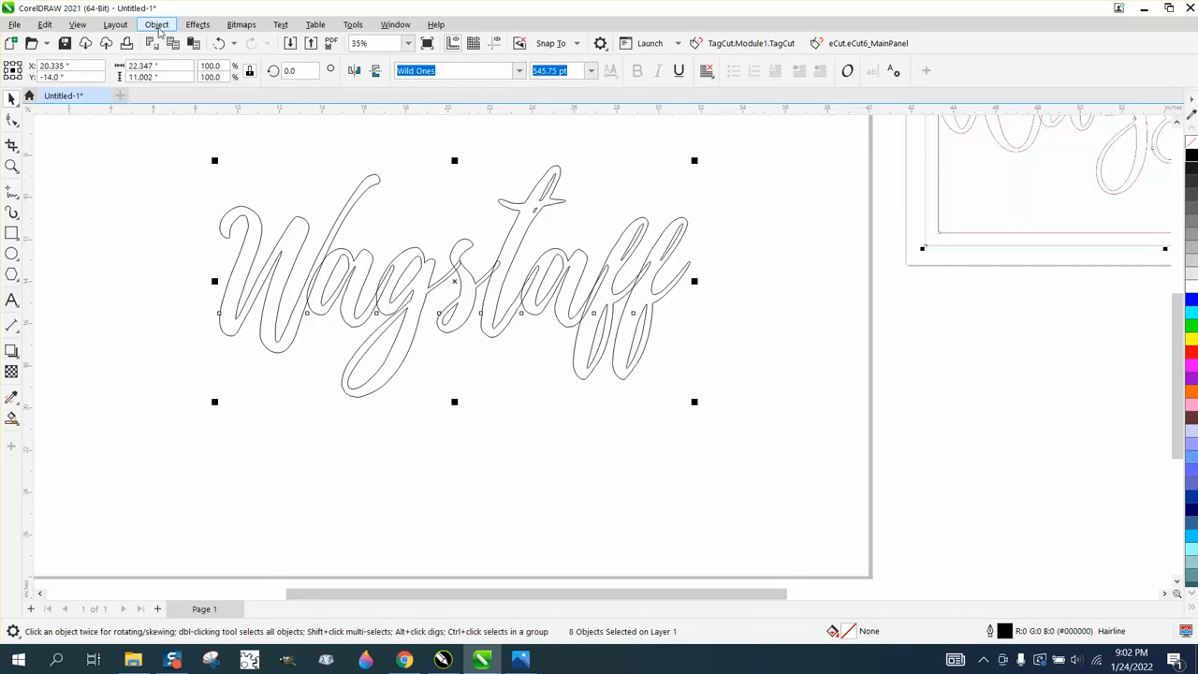
pyautogui.click(156, 24)
pyautogui.click(212, 400)
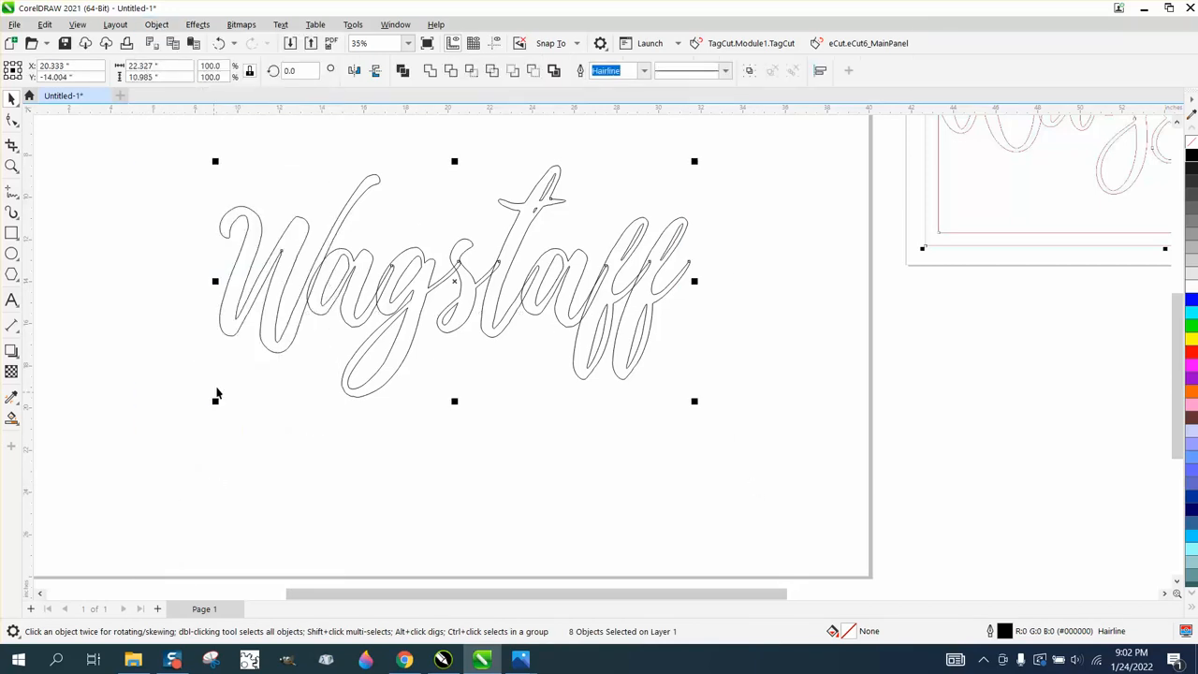
pyautogui.moveTo(184, 131); pyautogui.dragTo(844, 478)
pyautogui.hotkey('ctrl', 'l')
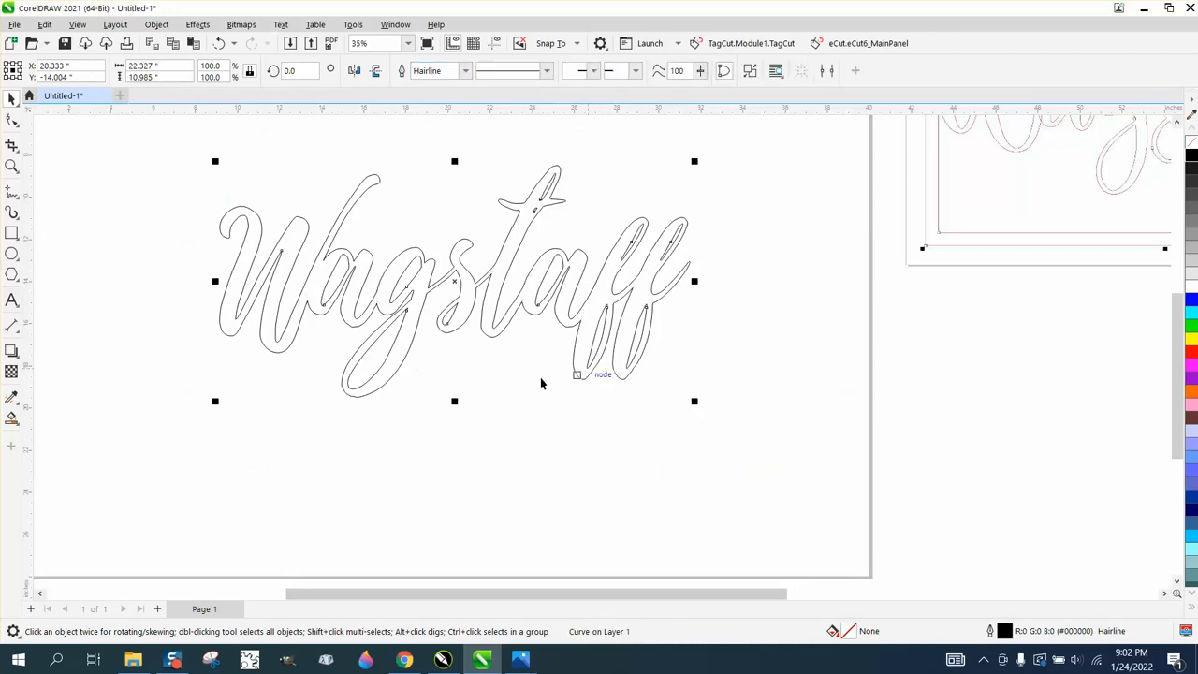
# Step: Try filling the welded lettering with solid black using Smart Fill
pyautogui.click(11, 418)
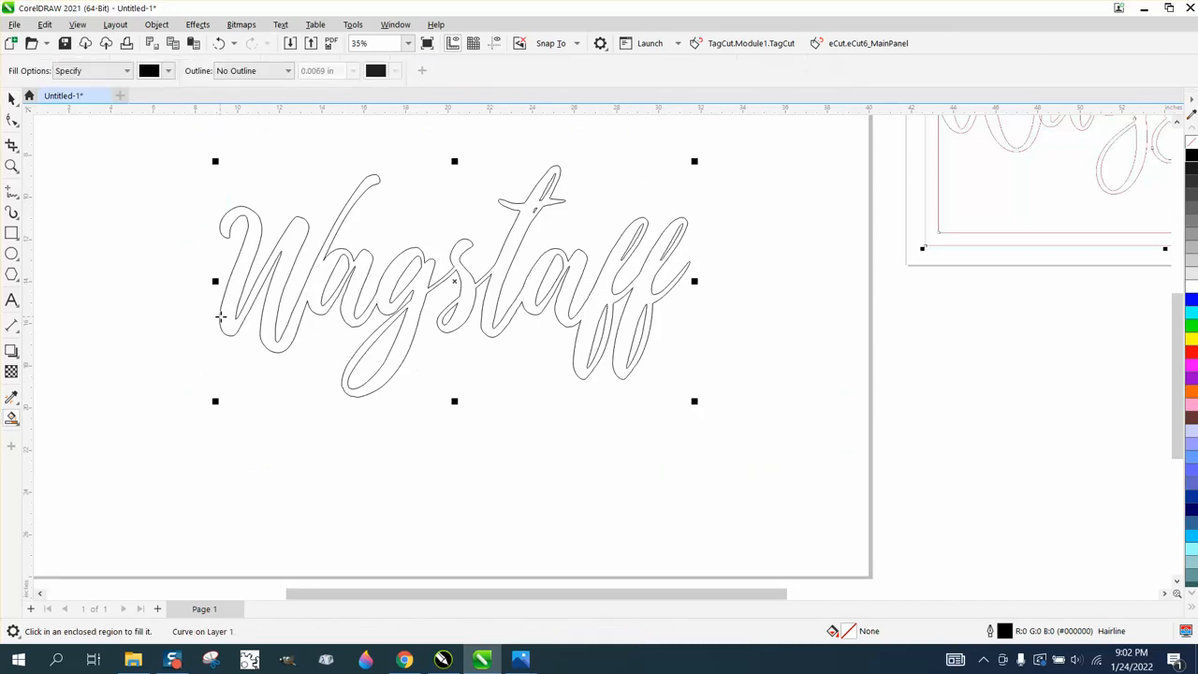
pyautogui.click(225, 312)
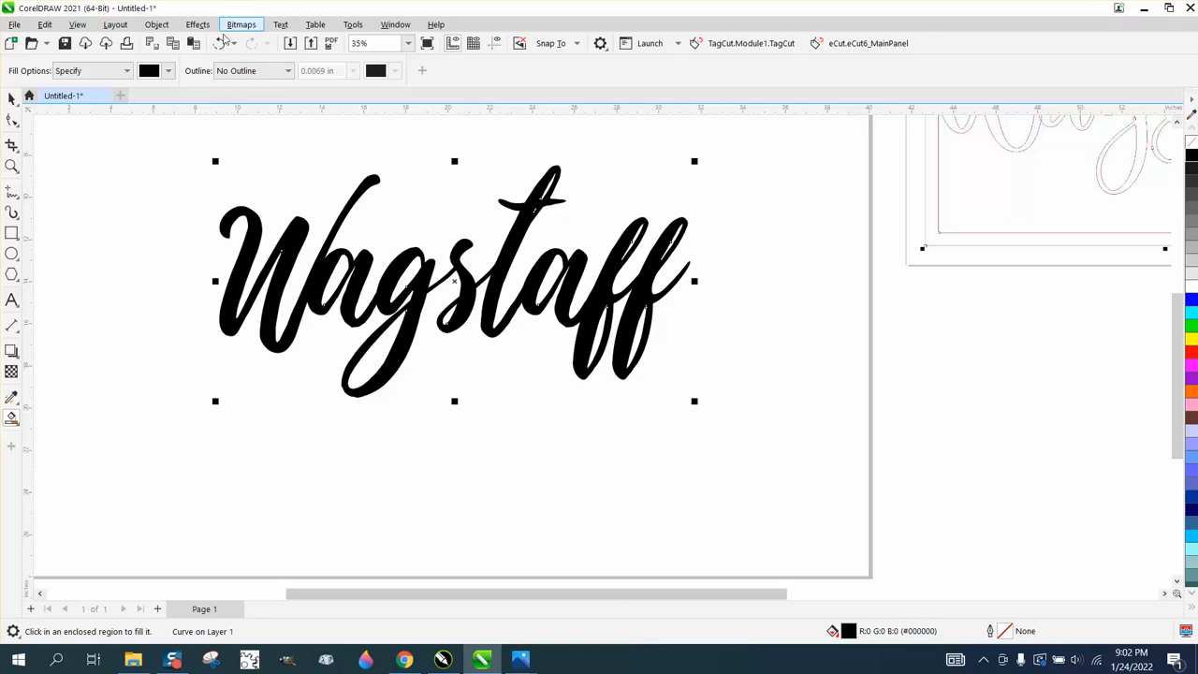
pyautogui.click(220, 44)
# Step: Draw a rectangle about 24.3 by 12.5 inches around the lettering and narrow it from both sides to about 21.8 inches
pyautogui.scroll(-2, 340, 374)
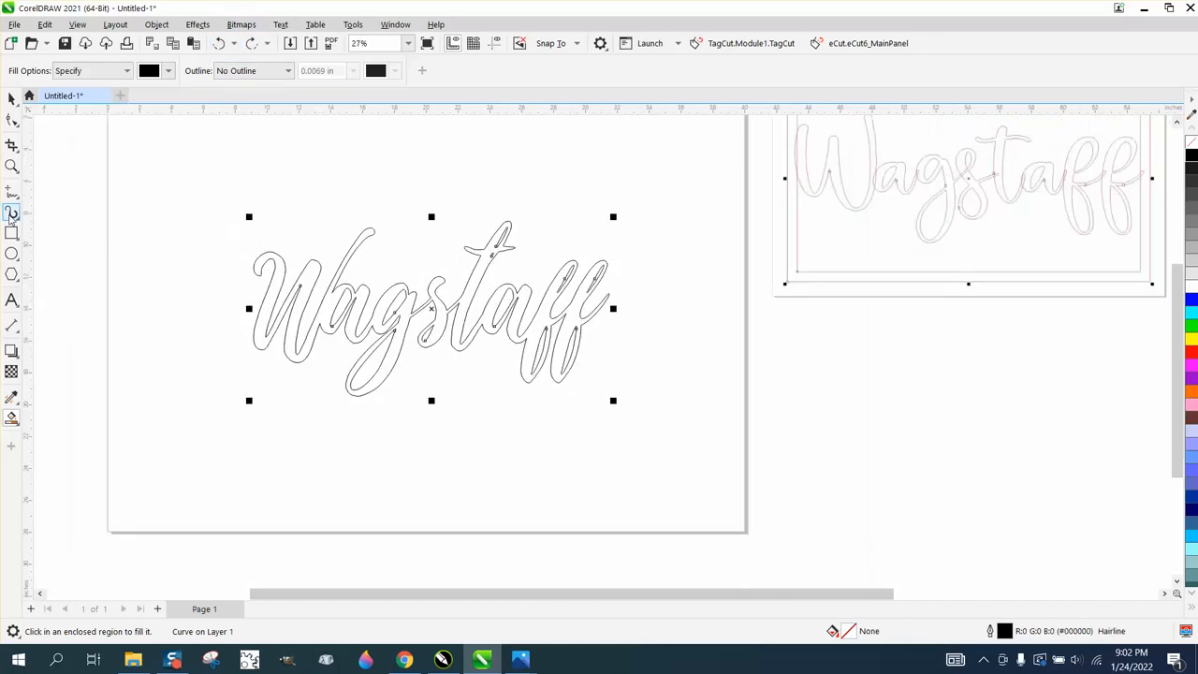
pyautogui.press('F6')
pyautogui.click(232, 210)
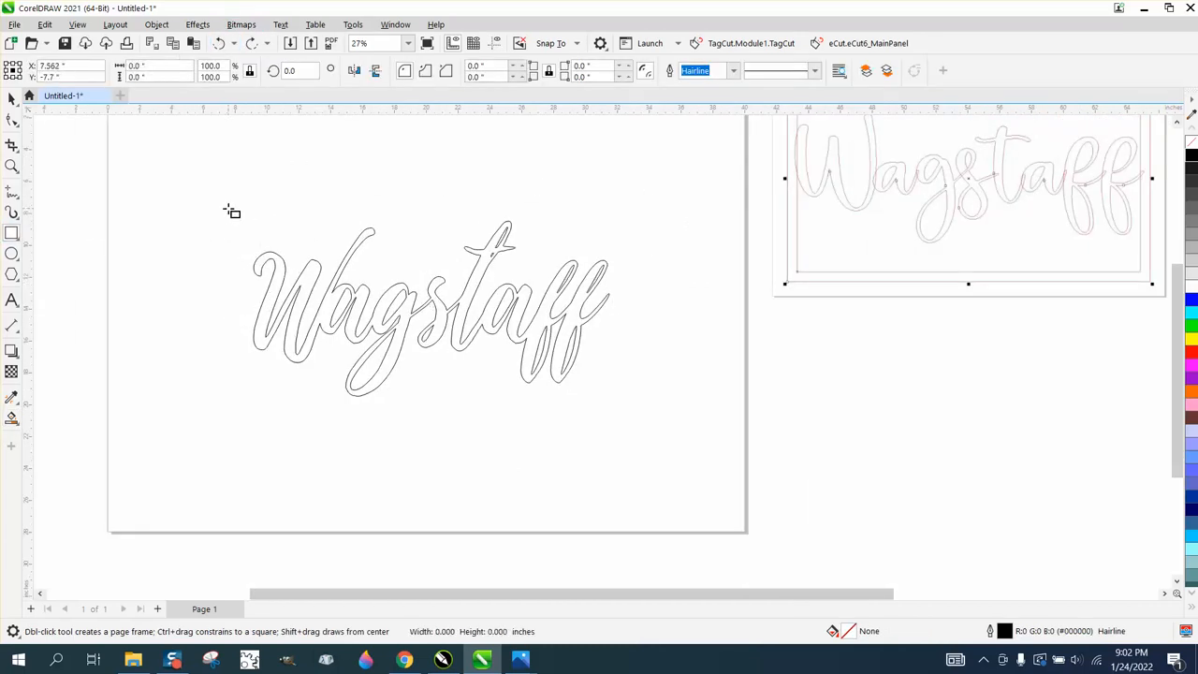
pyautogui.moveTo(227, 210); pyautogui.dragTo(623, 418)
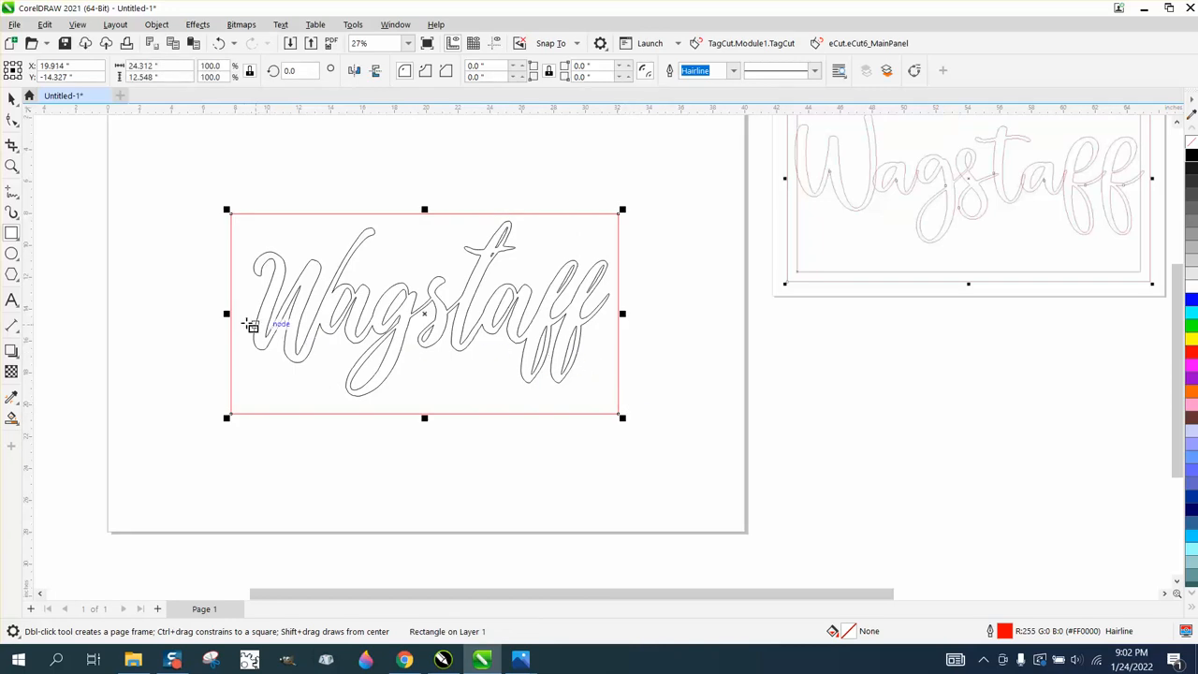
pyautogui.moveTo(227, 313); pyautogui.dragTo(259, 313)
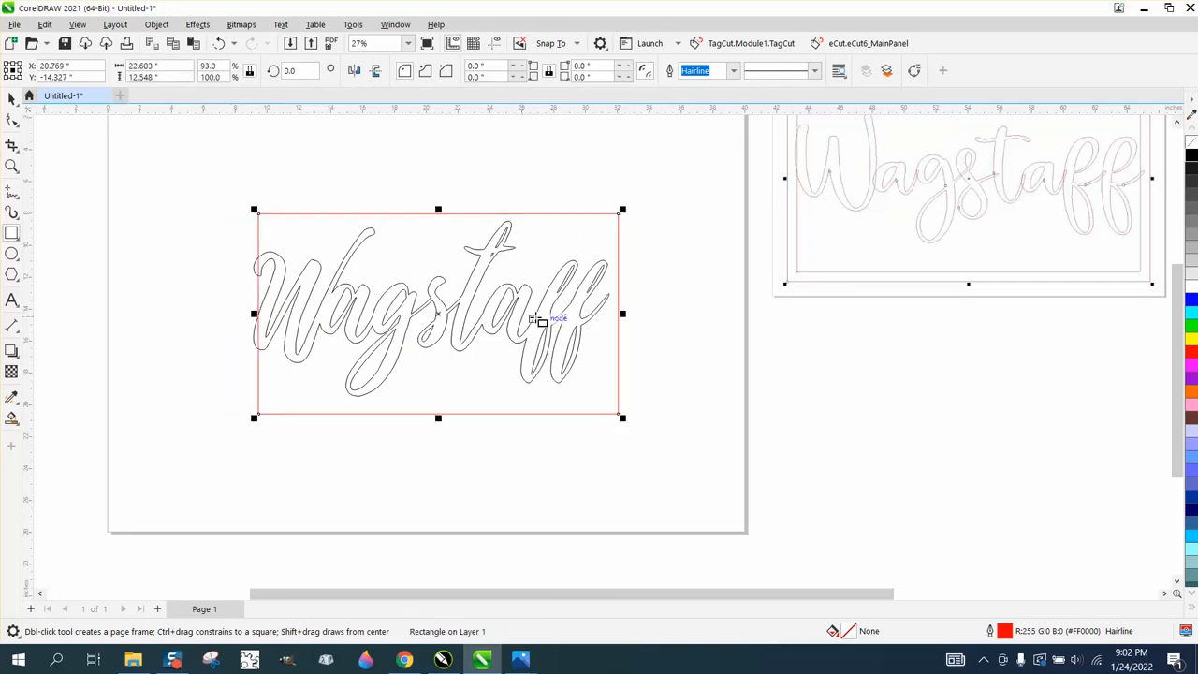
pyautogui.moveTo(620, 313); pyautogui.dragTo(607, 314)
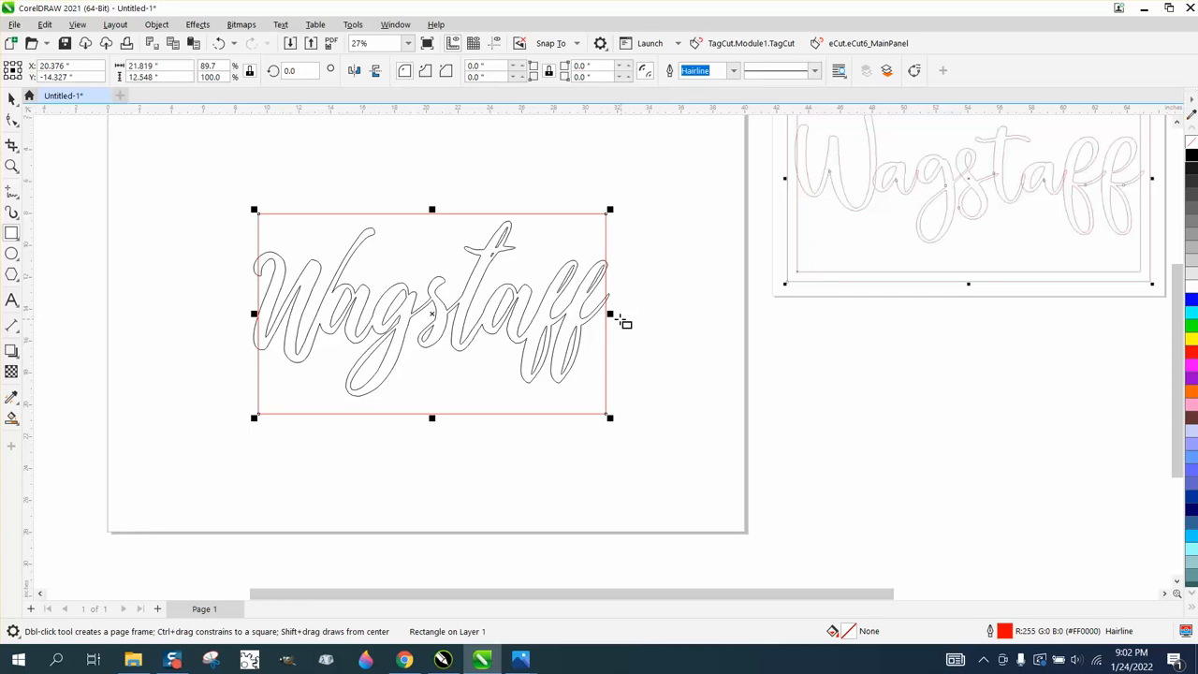
# Step: Center the rectangle vertically on the page and adjust its sides to cross the W and last f, about 21.7 inches wide
pyautogui.press('p')
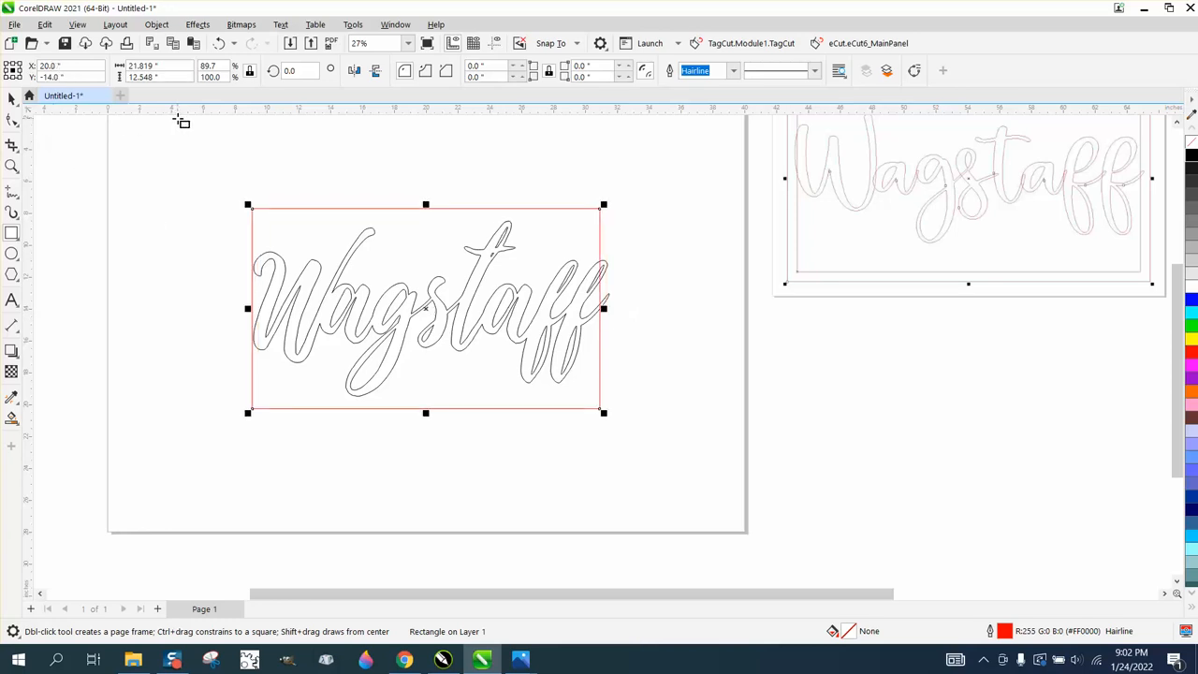
pyautogui.moveTo(248, 308); pyautogui.dragTo(258, 308)
pyautogui.press('p')
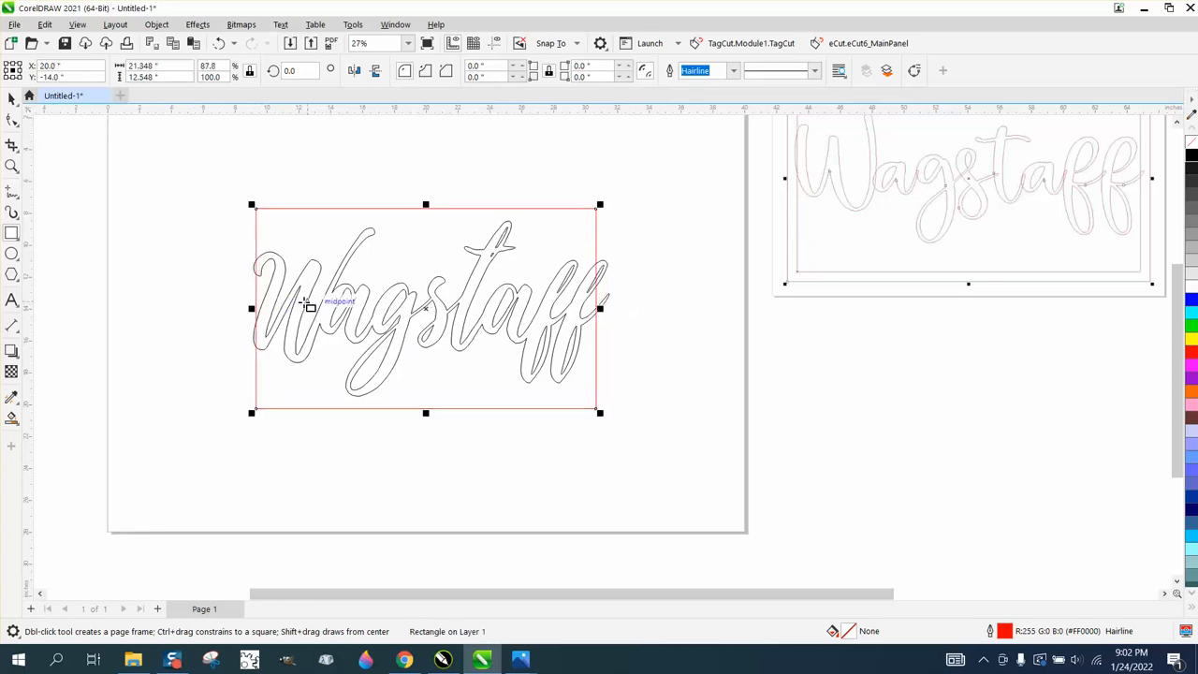
pyautogui.moveTo(599, 309); pyautogui.dragTo(617, 309)
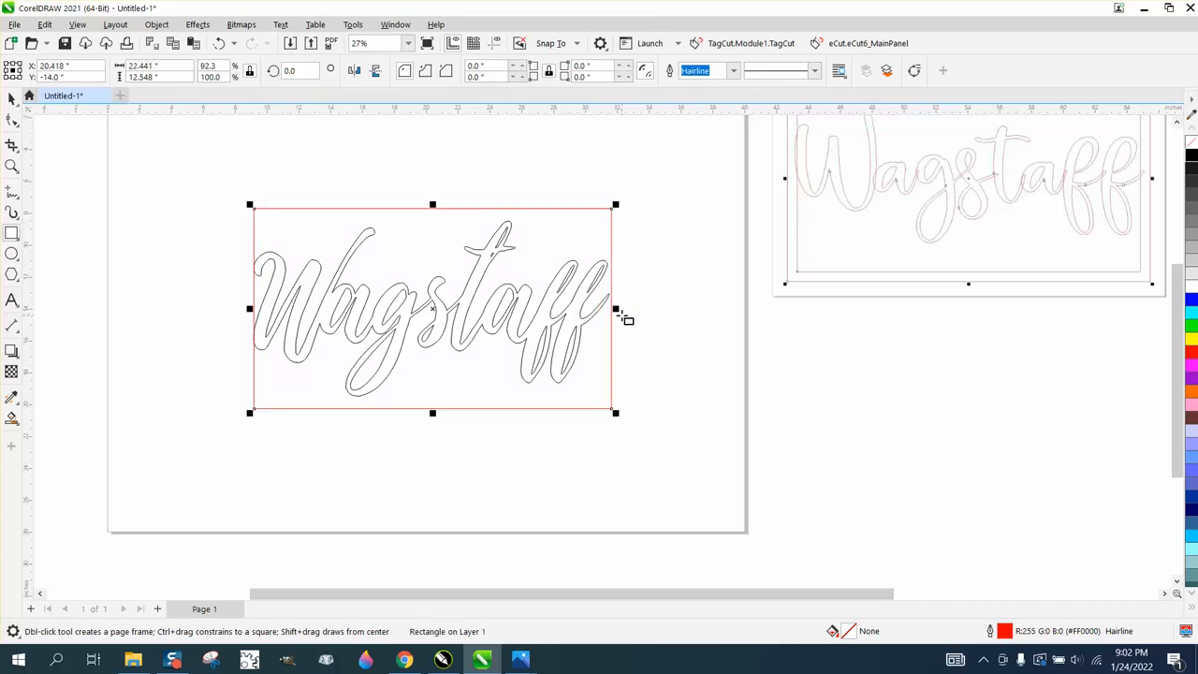
pyautogui.press('p')
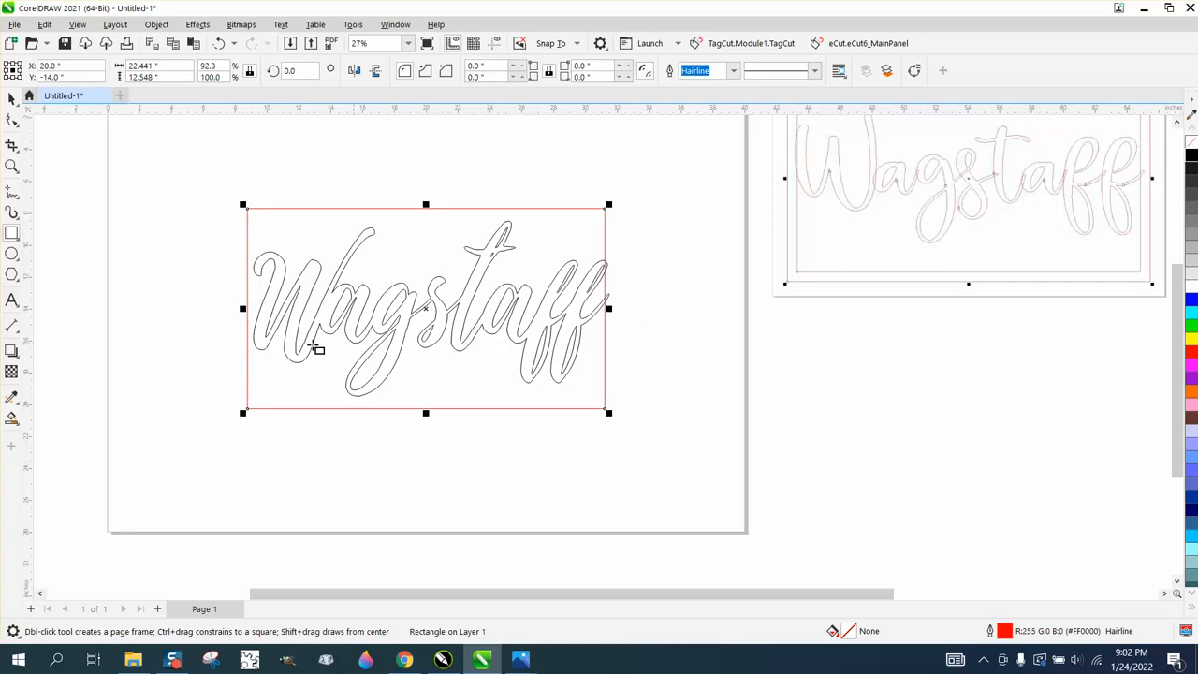
pyautogui.moveTo(243, 308); pyautogui.dragTo(255, 312)
pyautogui.click(11, 98)
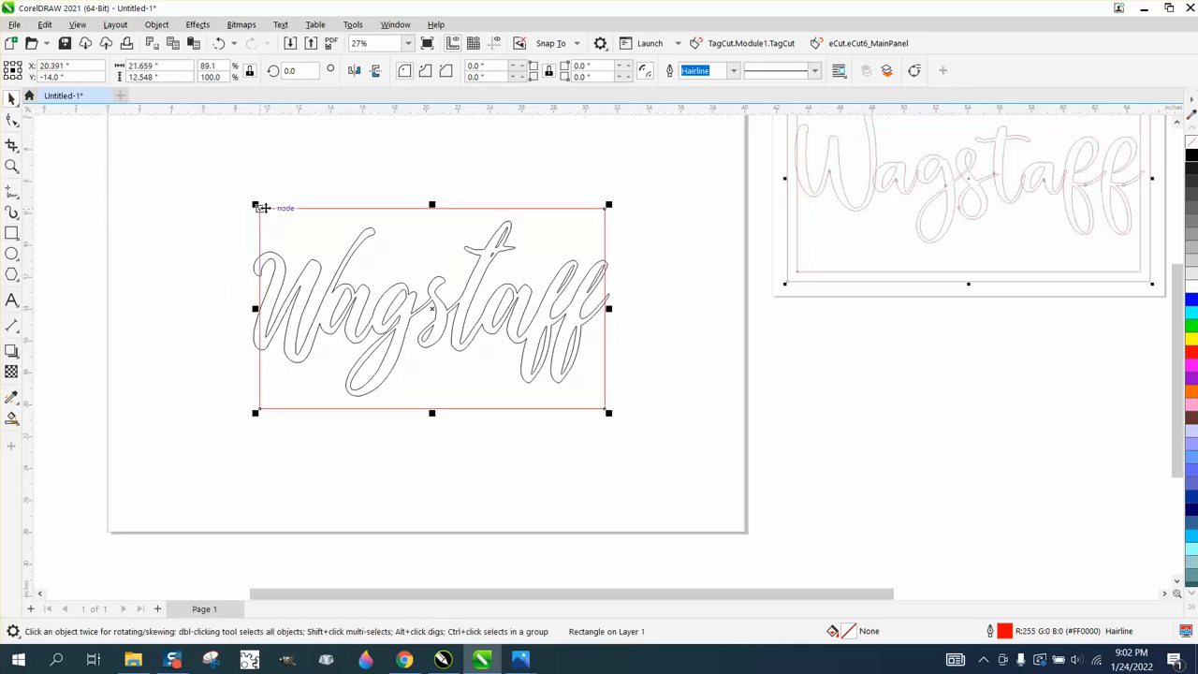
pyautogui.click(297, 174)
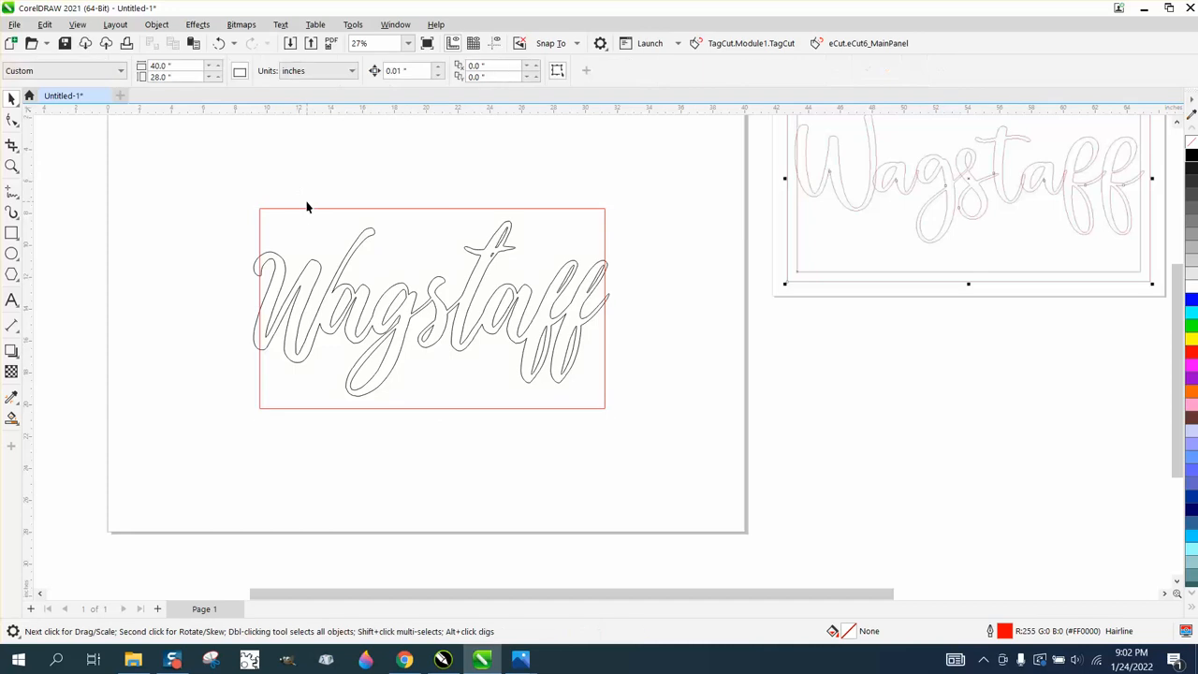
# Step: Add a one-step outside contour with a 1.0 inch offset to the red rectangle and break the contour apart
pyautogui.click(308, 209)
pyautogui.click(197, 24)
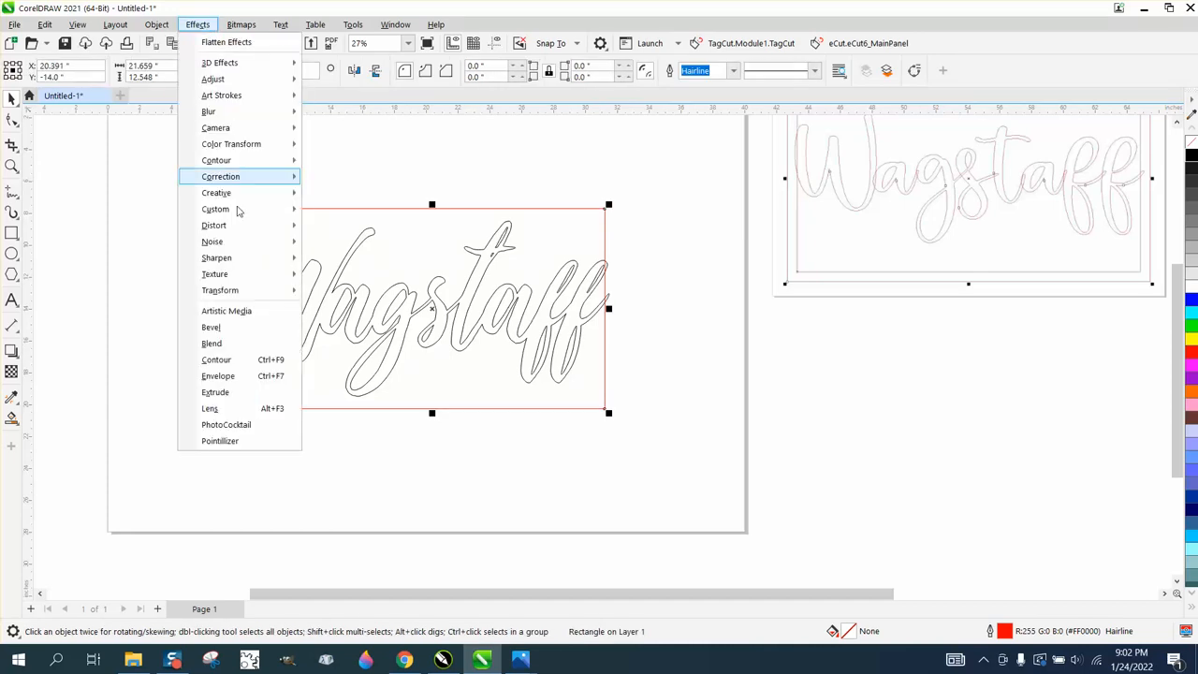
pyautogui.click(243, 363)
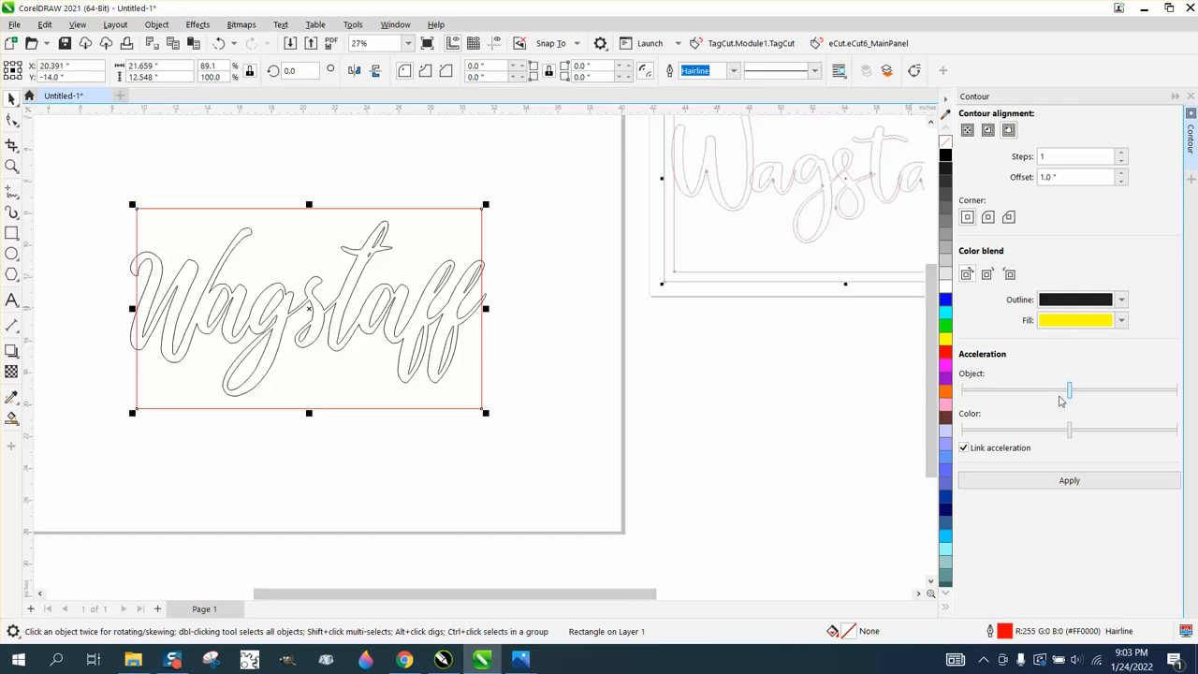
pyautogui.click(1069, 481)
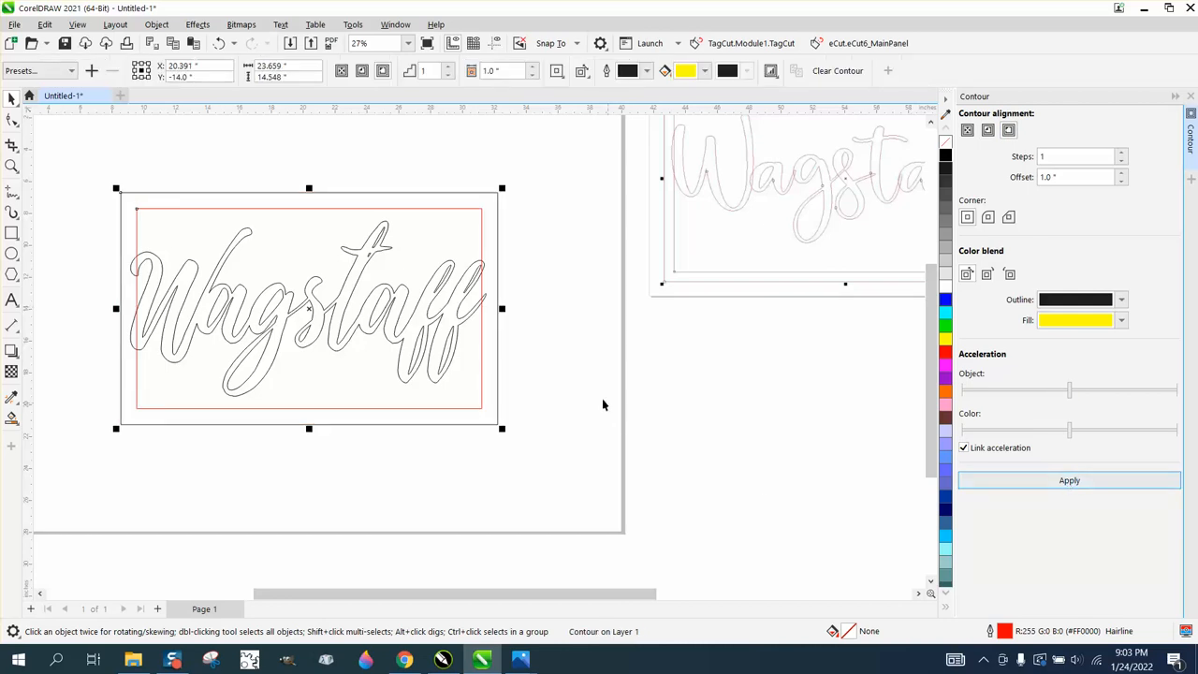
pyautogui.click(157, 24)
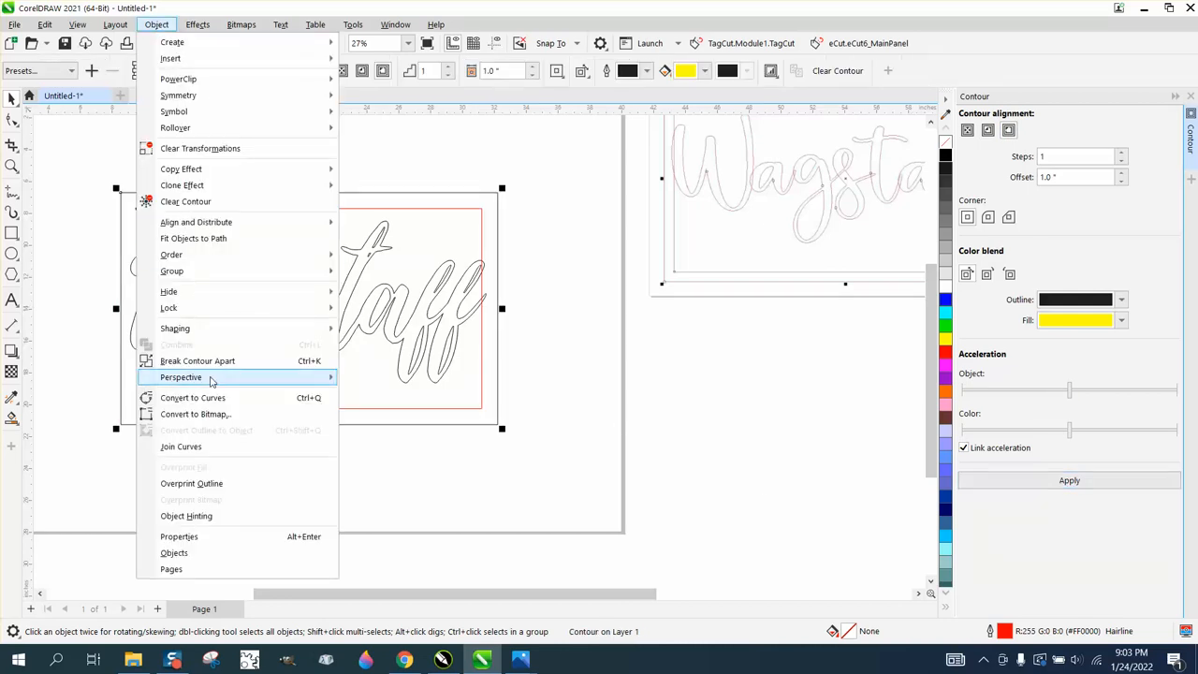
pyautogui.click(216, 365)
pyautogui.click(414, 183)
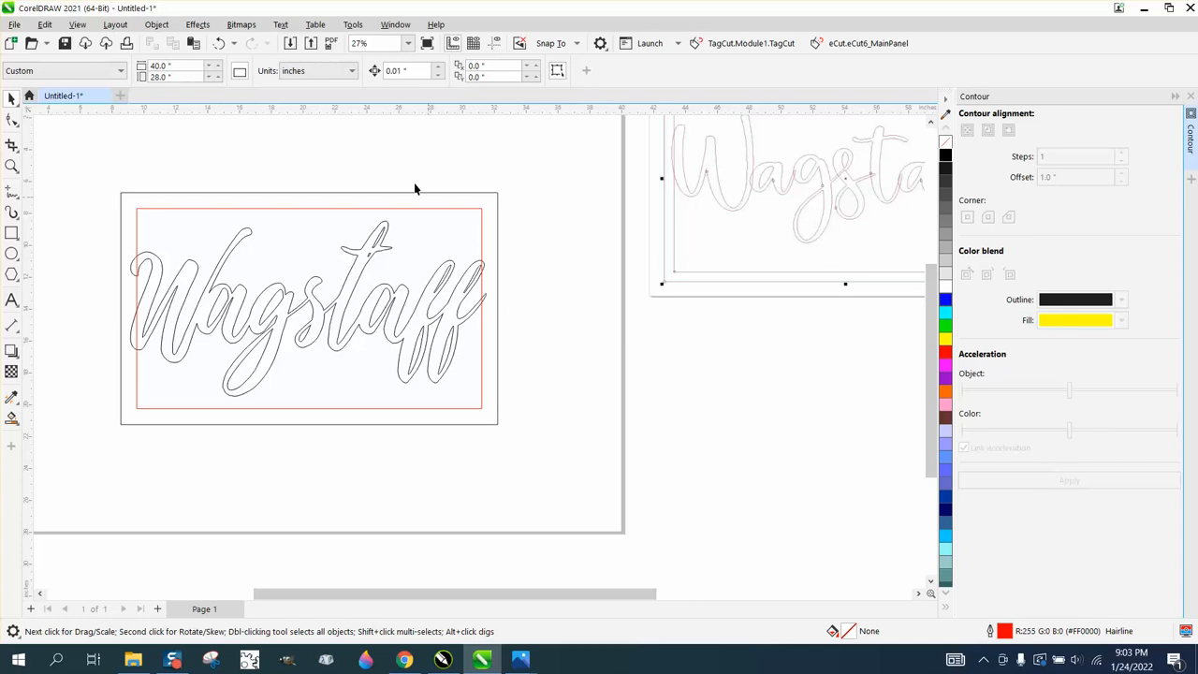
# Step: Set the nudge distance to 14 inches and nudge the outer black rectangle down once, clear of the lettering
pyautogui.doubleClick(414, 73)
pyautogui.write('14')
pyautogui.click(497, 219)
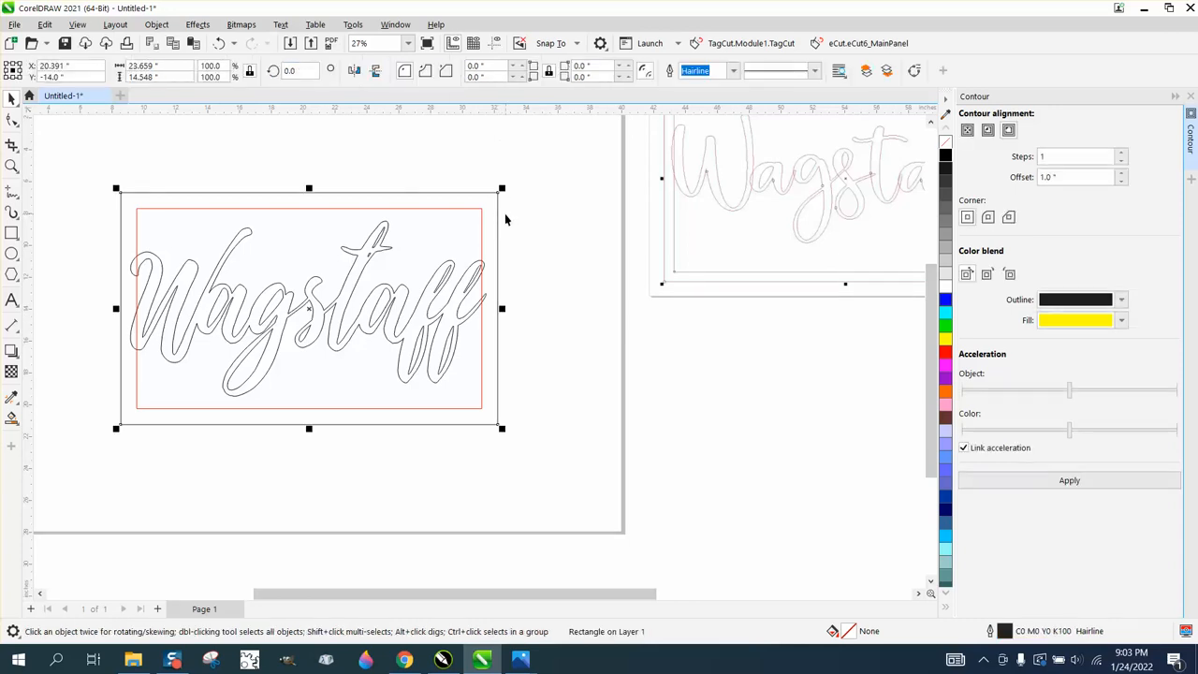
pyautogui.press('Down')
pyautogui.scroll(-1, 510, 266)
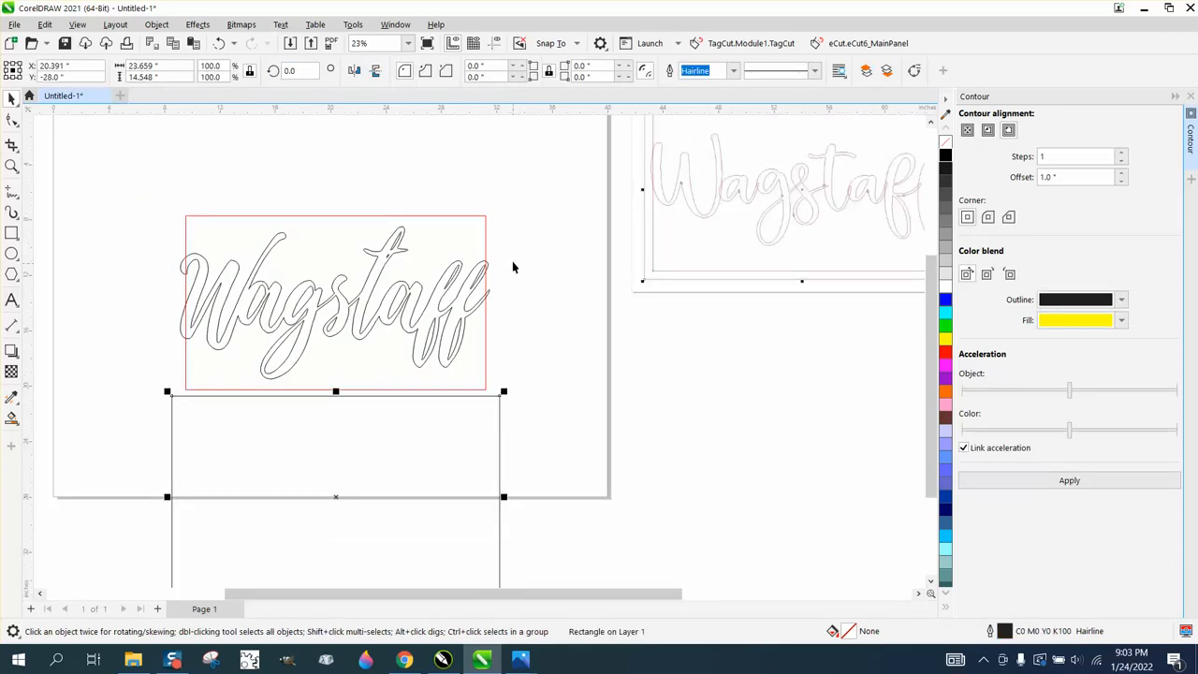
# Step: Try to weld the lettering and the red rectangle into one shape
pyautogui.moveTo(148, 193); pyautogui.dragTo(203, 277)
pyautogui.moveTo(536, 397); pyautogui.dragTo(557, 421)
pyautogui.click(431, 73)
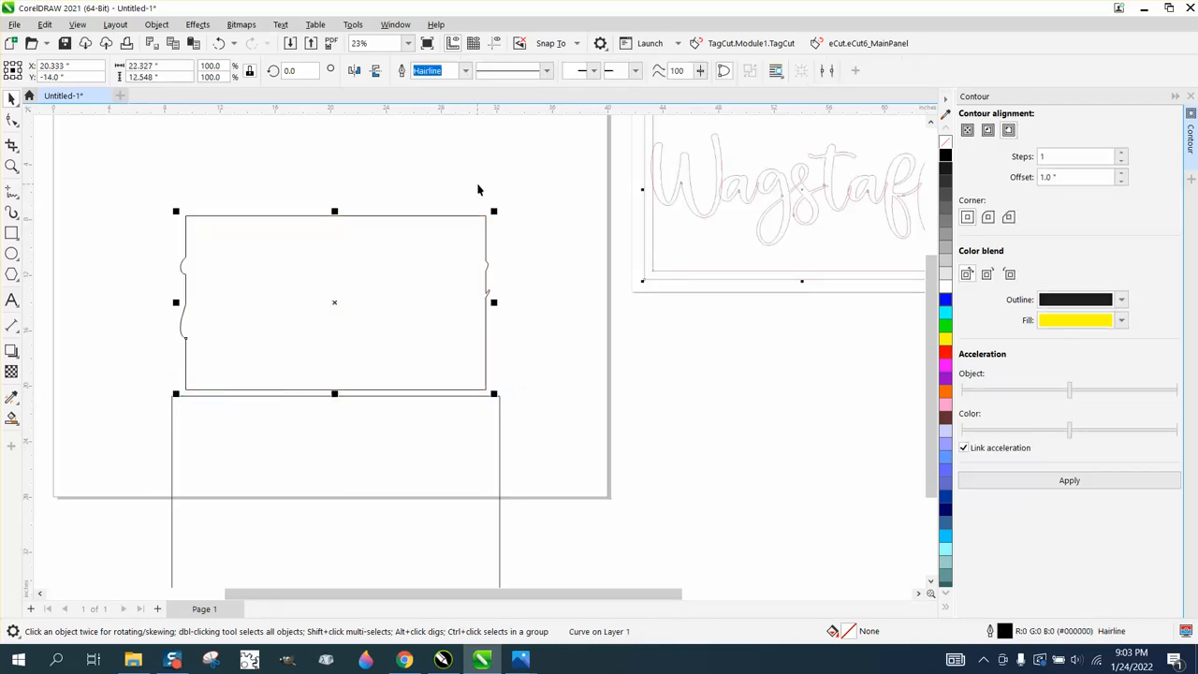
pyautogui.click(218, 43)
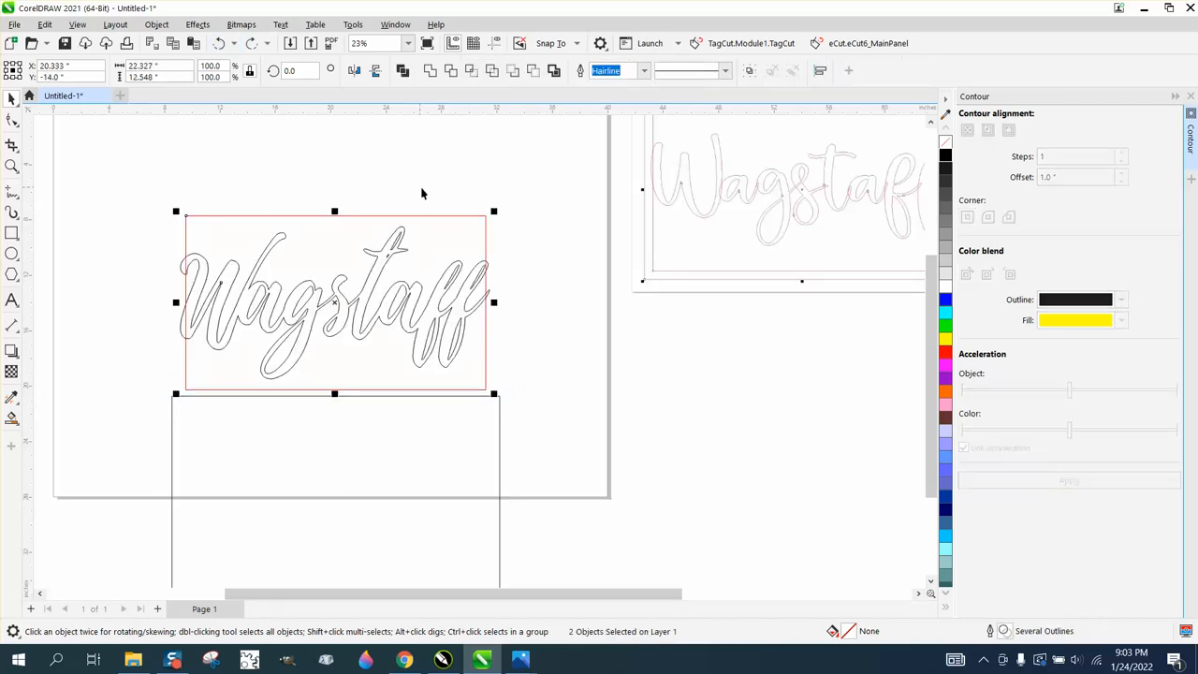
# Step: Convert the red rectangle around the lettering to curves
pyautogui.click(450, 215)
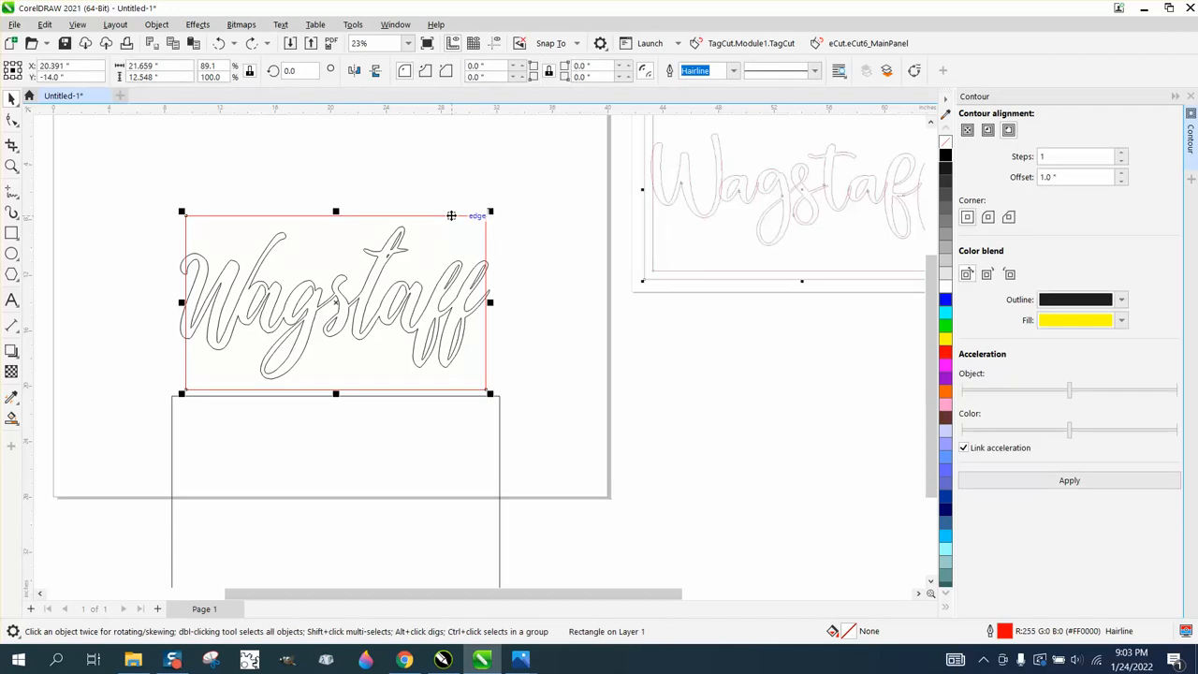
pyautogui.click(157, 25)
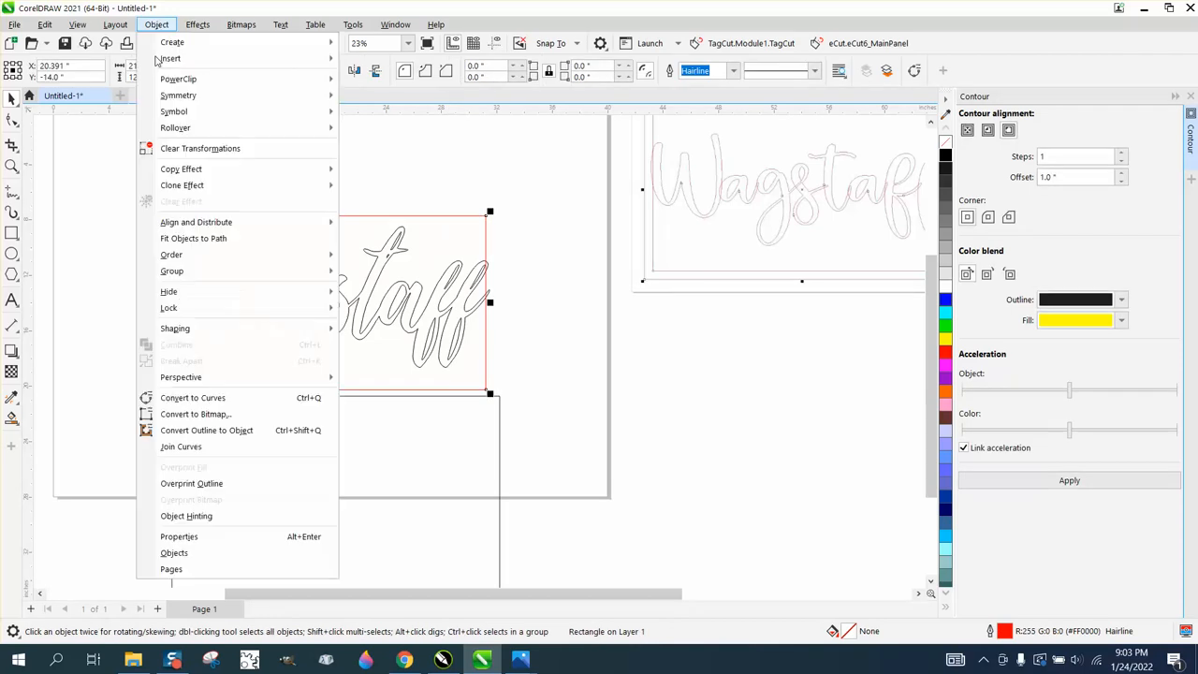
pyautogui.click(204, 399)
# Step: Retry welding the lettering with the converted red rectangle, undo it, and apply Front Minus Back to the two objects instead
pyautogui.moveTo(147, 200); pyautogui.dragTo(221, 279)
pyautogui.moveTo(550, 412); pyautogui.dragTo(550, 412)
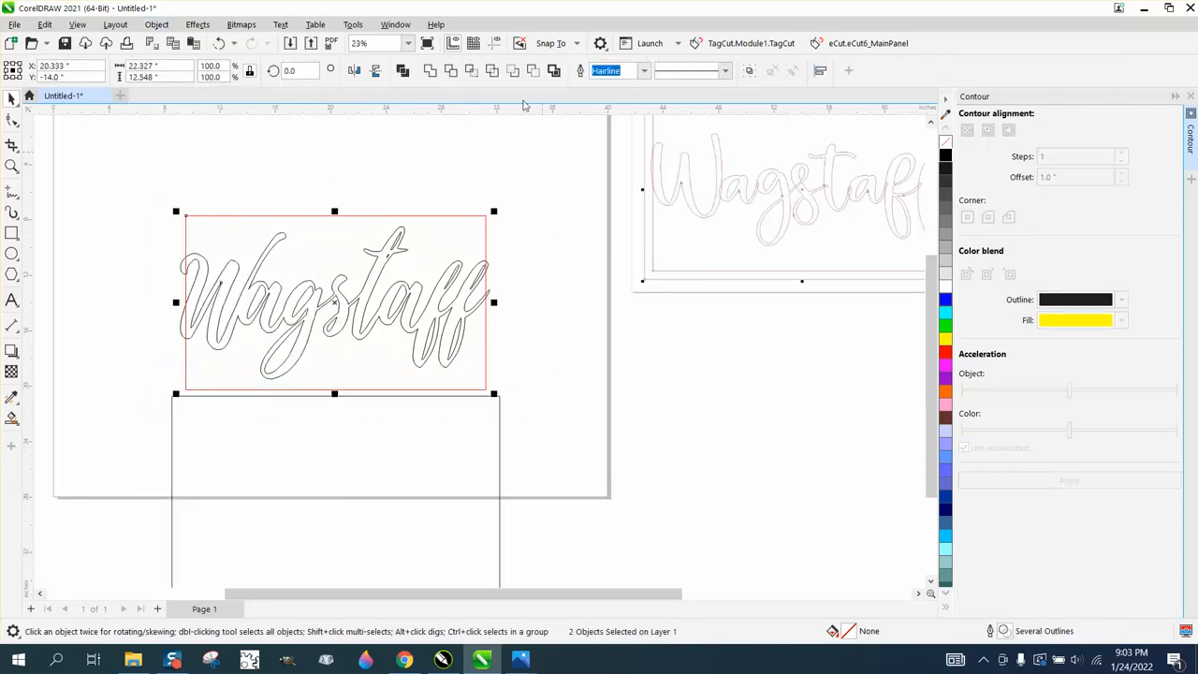
pyautogui.click(431, 71)
pyautogui.click(218, 43)
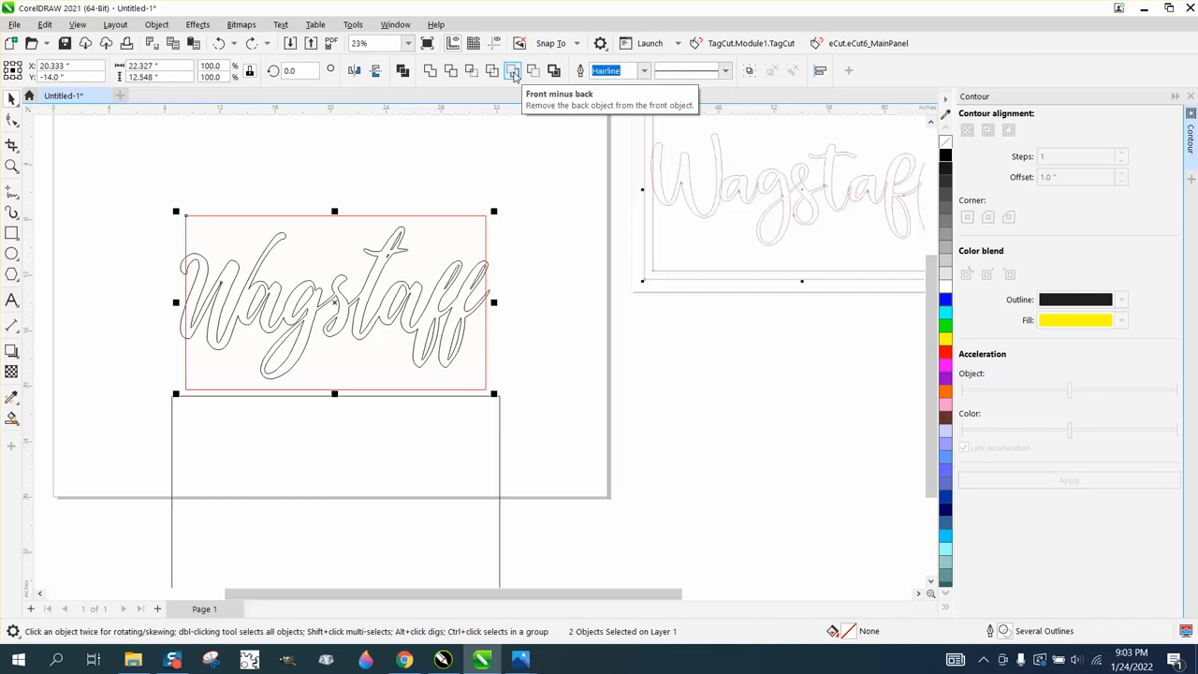
pyautogui.click(513, 72)
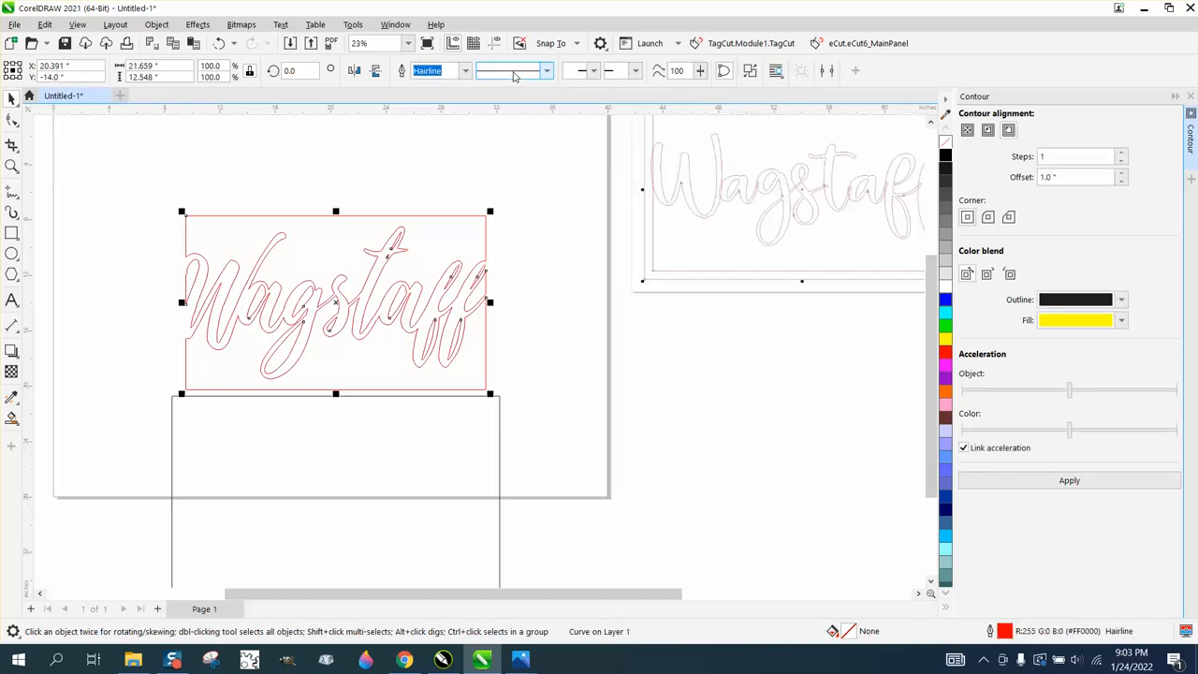
# Step: Try centering the outer rectangle on the page, undo that, and move it 14 inches up around the red frame
pyautogui.click(500, 447)
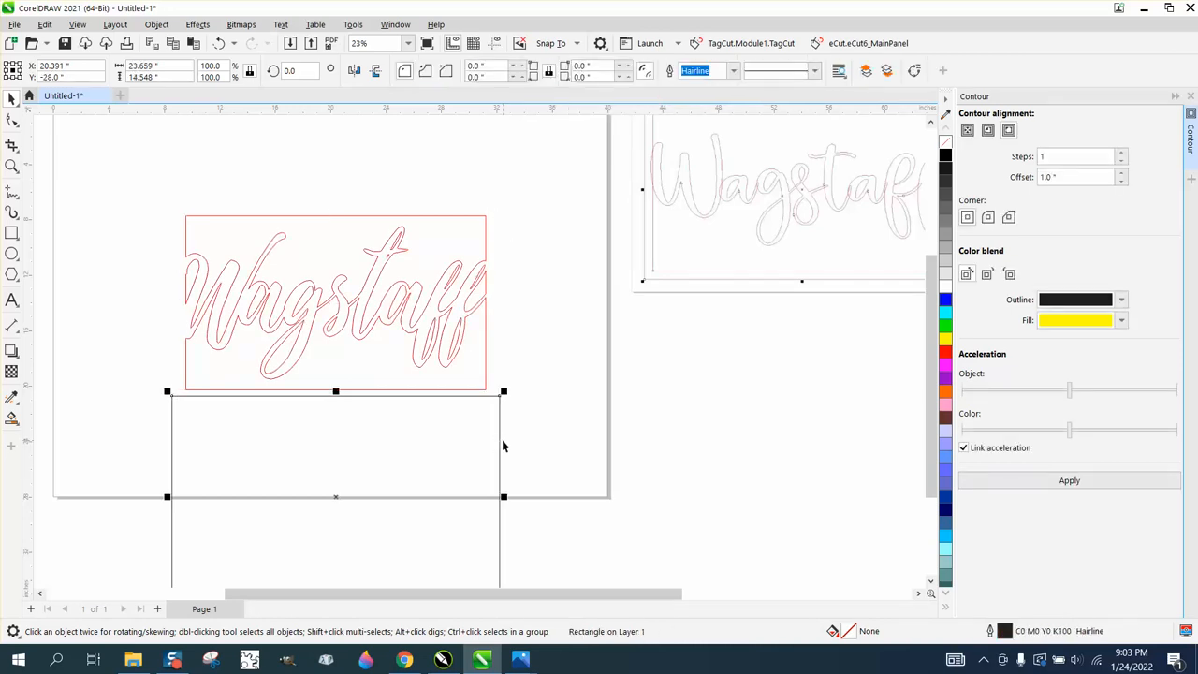
pyautogui.press('p')
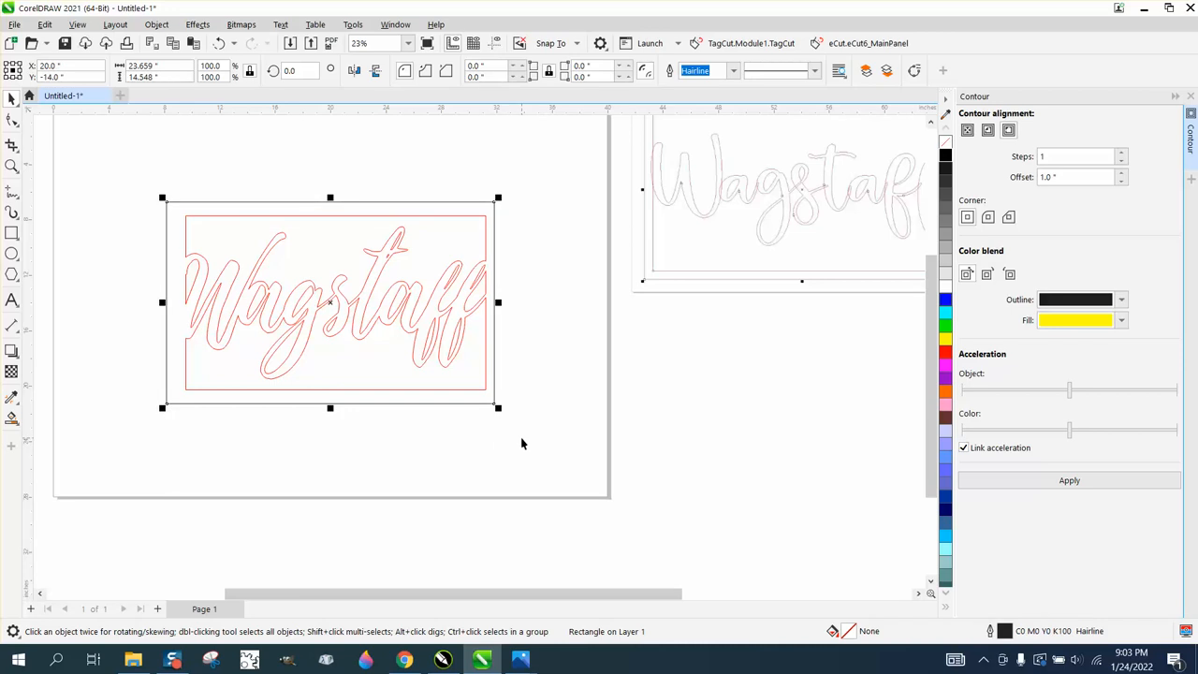
pyautogui.hotkey('ctrl', 'z')
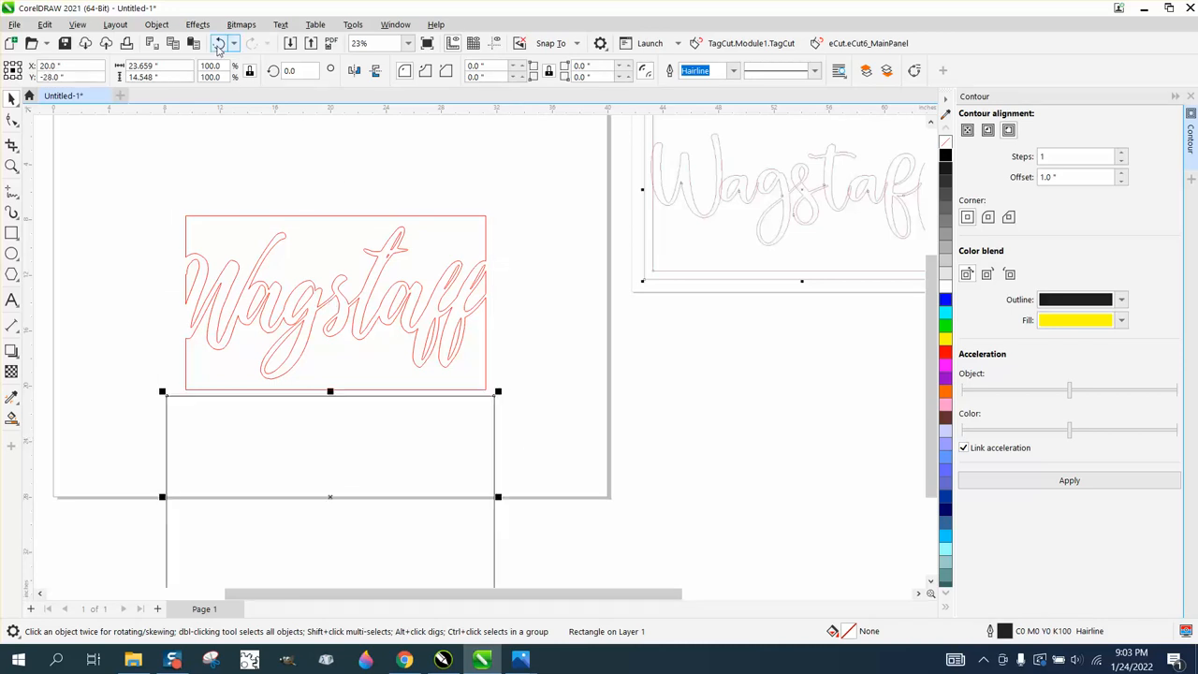
pyautogui.click(218, 44)
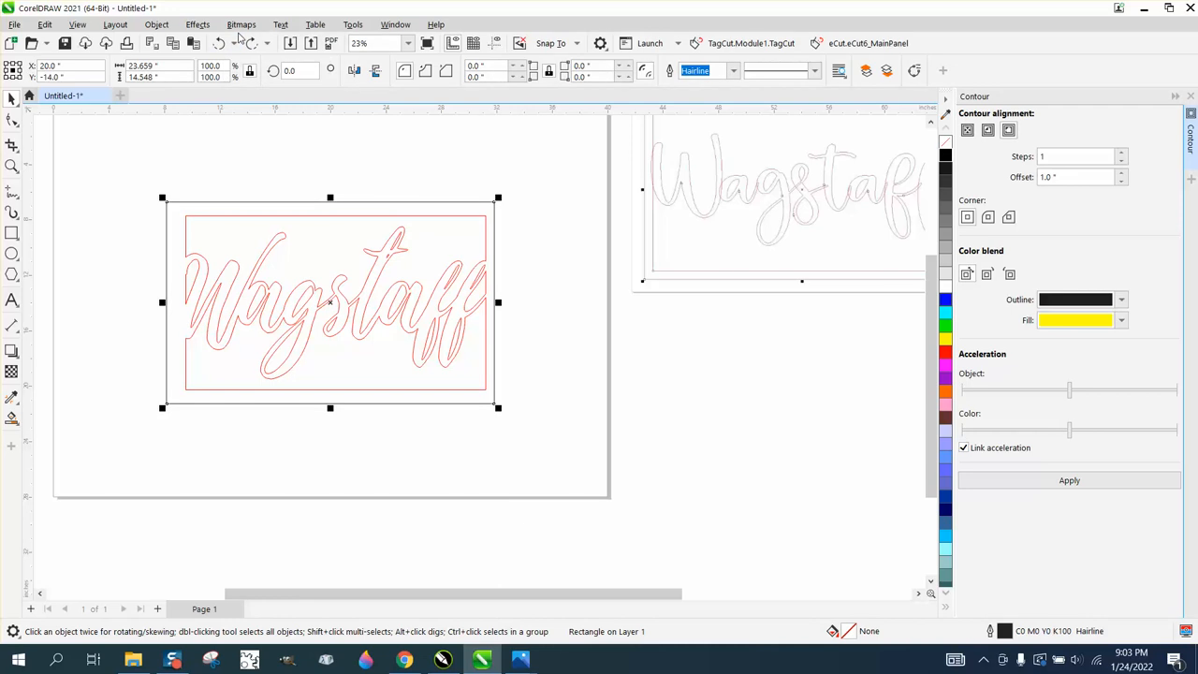
pyautogui.click(216, 44)
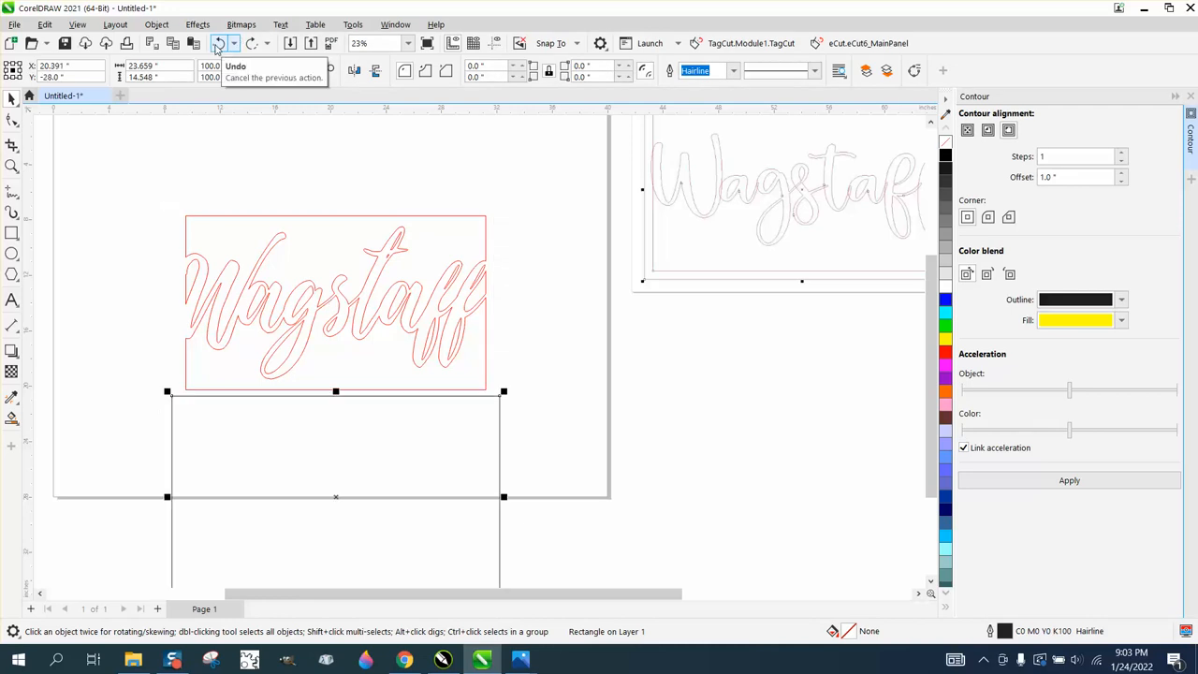
pyautogui.click(251, 44)
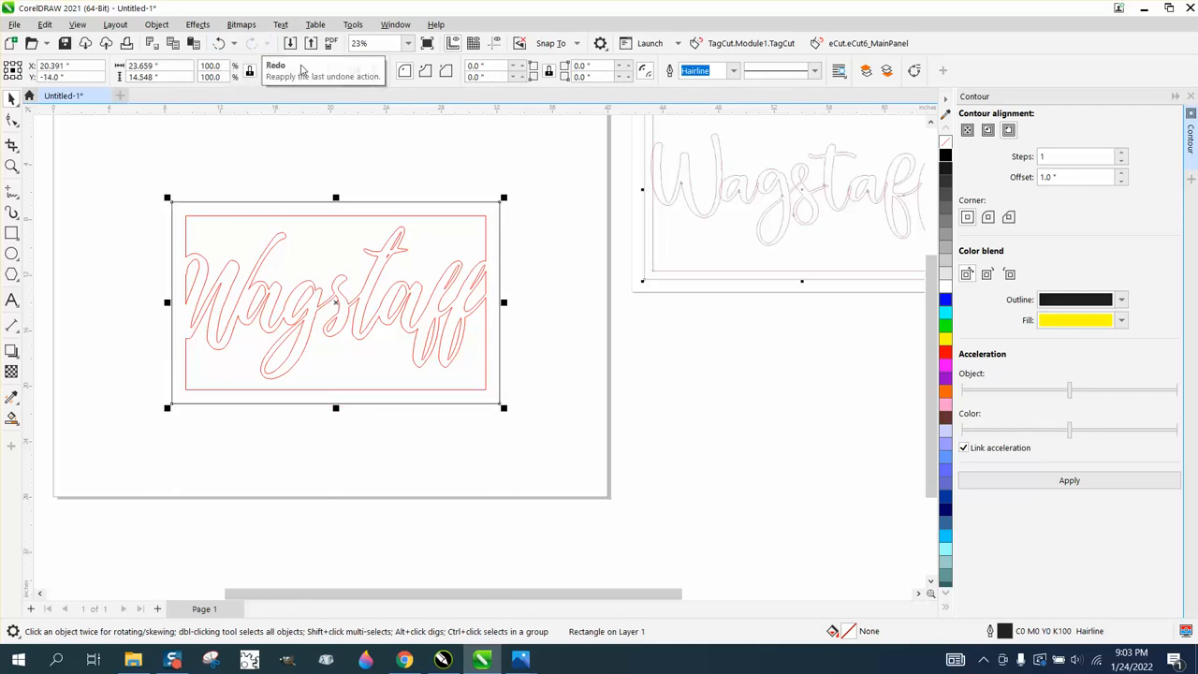
# Step: Try filling the area between the outer rectangle and the red outline, including the lettering, with black using Smart Fill
pyautogui.click(11, 418)
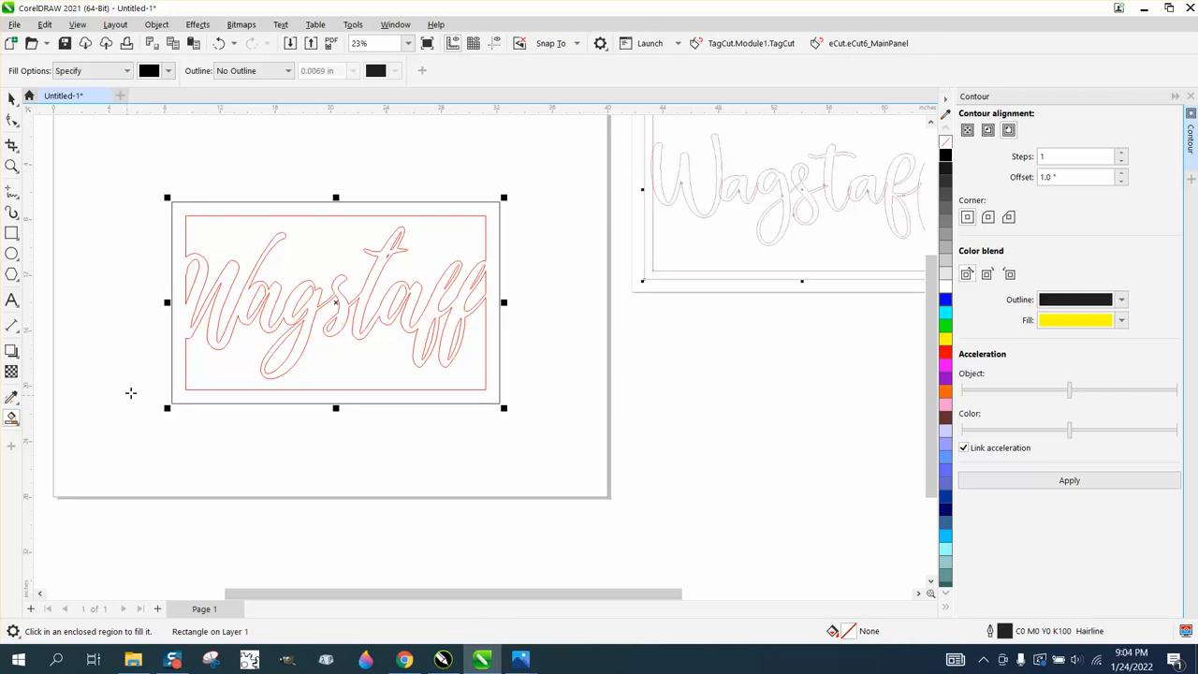
pyautogui.click(179, 349)
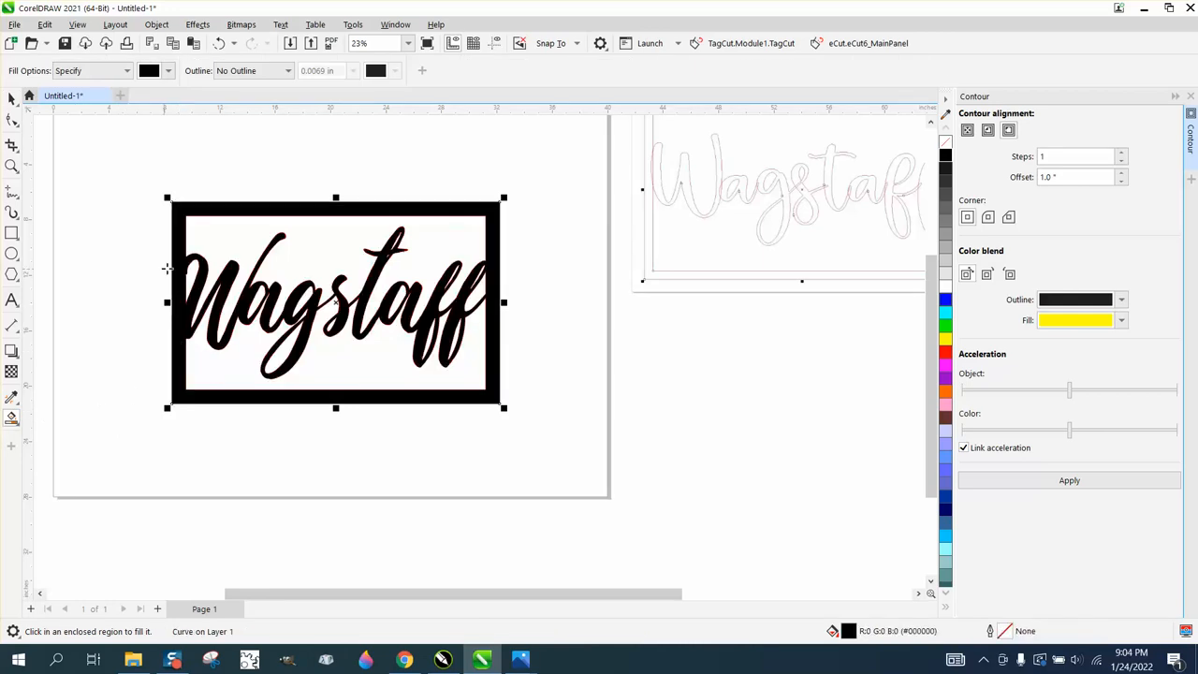
pyautogui.click(12, 98)
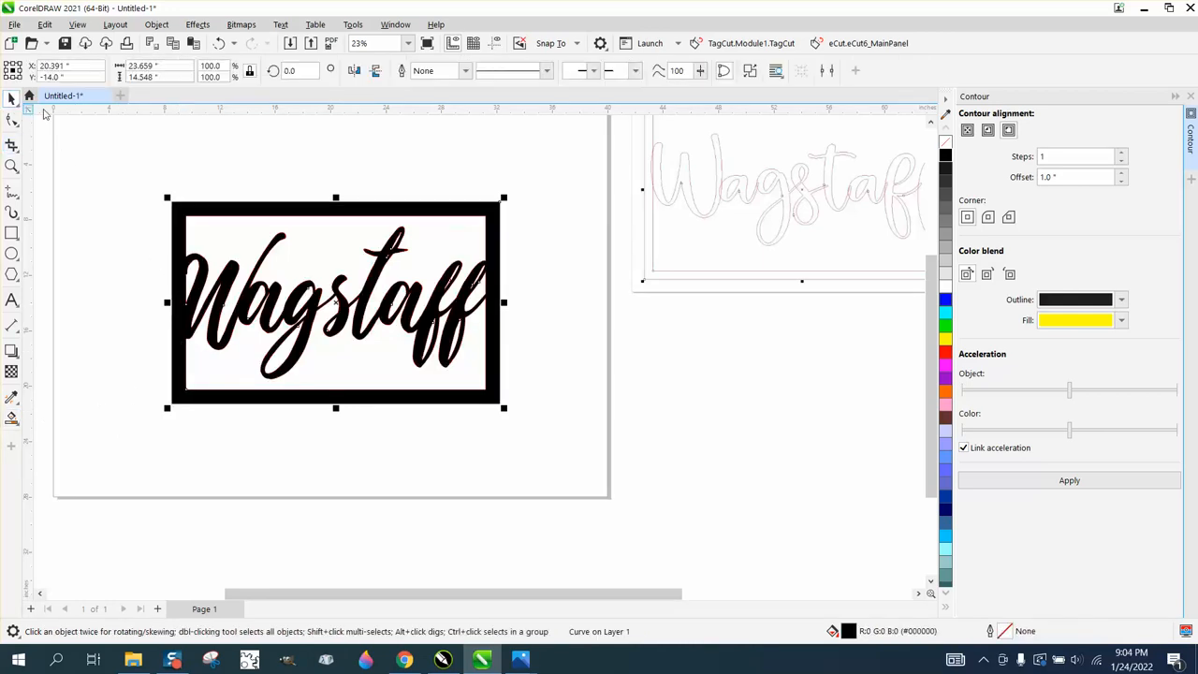
pyautogui.click(219, 43)
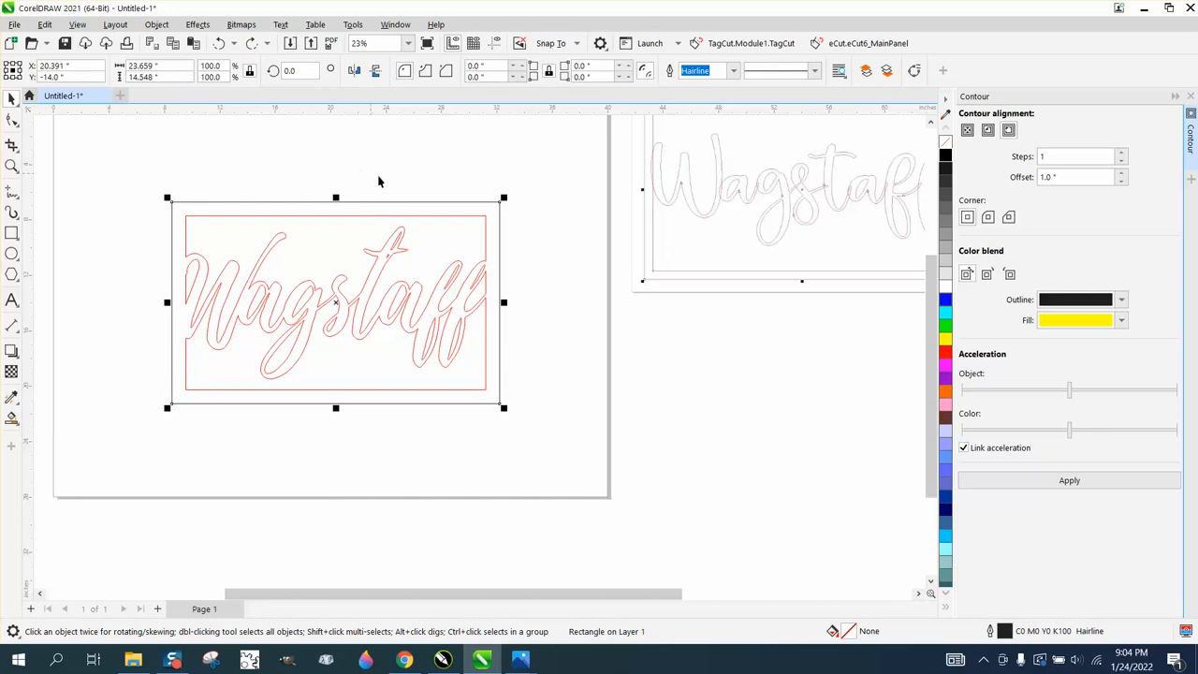
# Step: Undo the outer rectangle's move and the Front Minus Back trim, and try Back Minus Front on the lettering and red rectangle
pyautogui.scroll(-1, 378, 180)
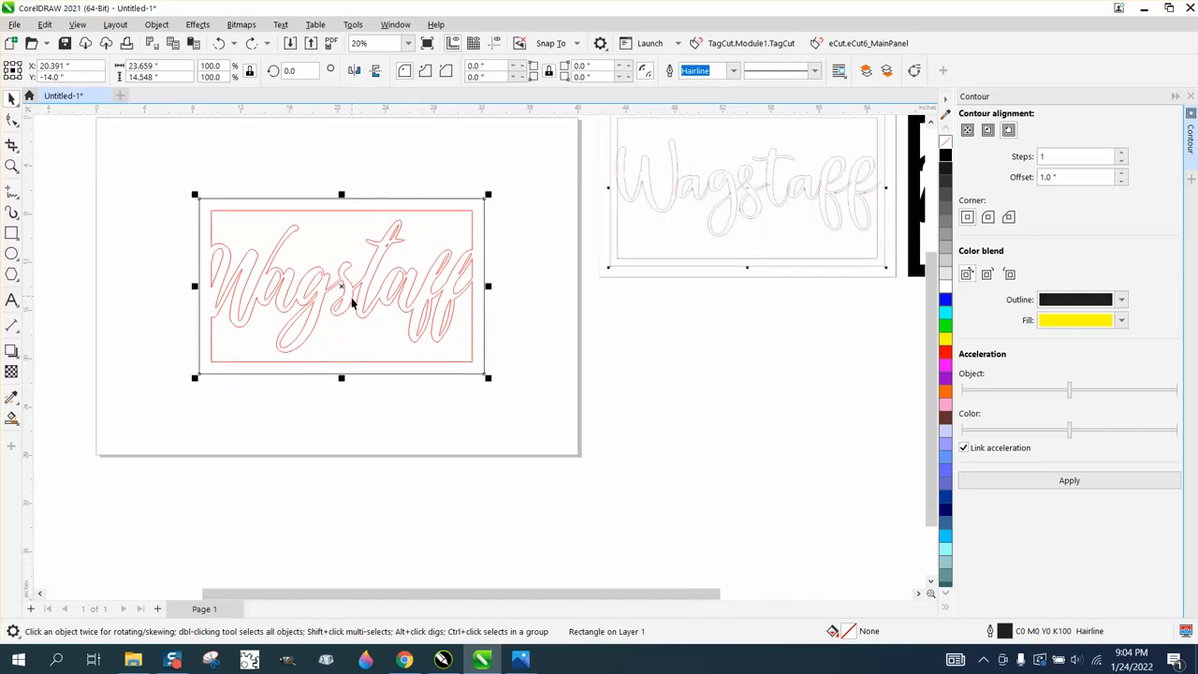
pyautogui.click(218, 46)
pyautogui.click(218, 47)
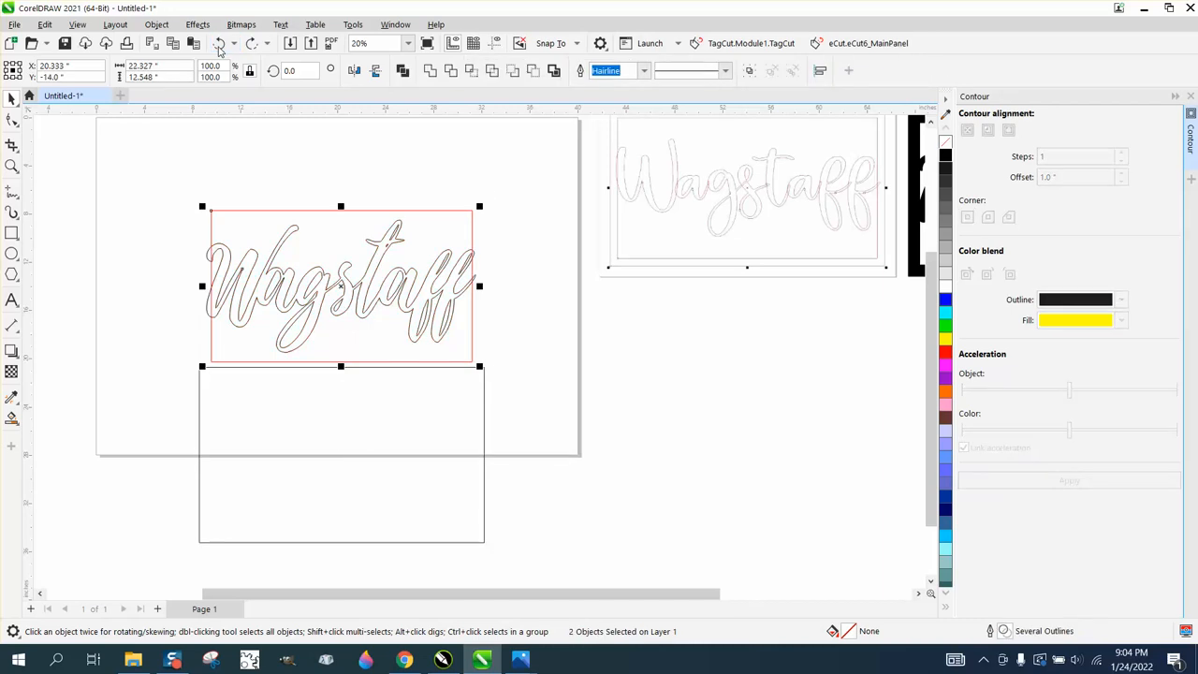
pyautogui.moveTo(193, 205); pyautogui.dragTo(208, 256)
pyautogui.moveTo(520, 381); pyautogui.dragTo(519, 380)
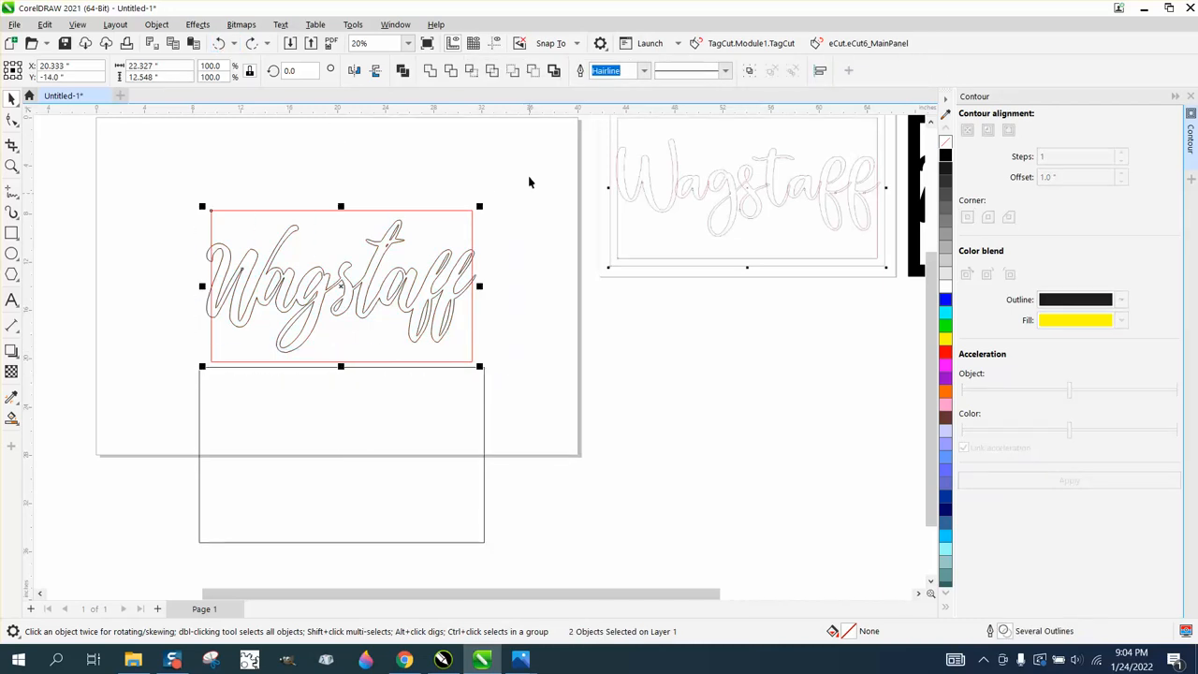
pyautogui.click(532, 72)
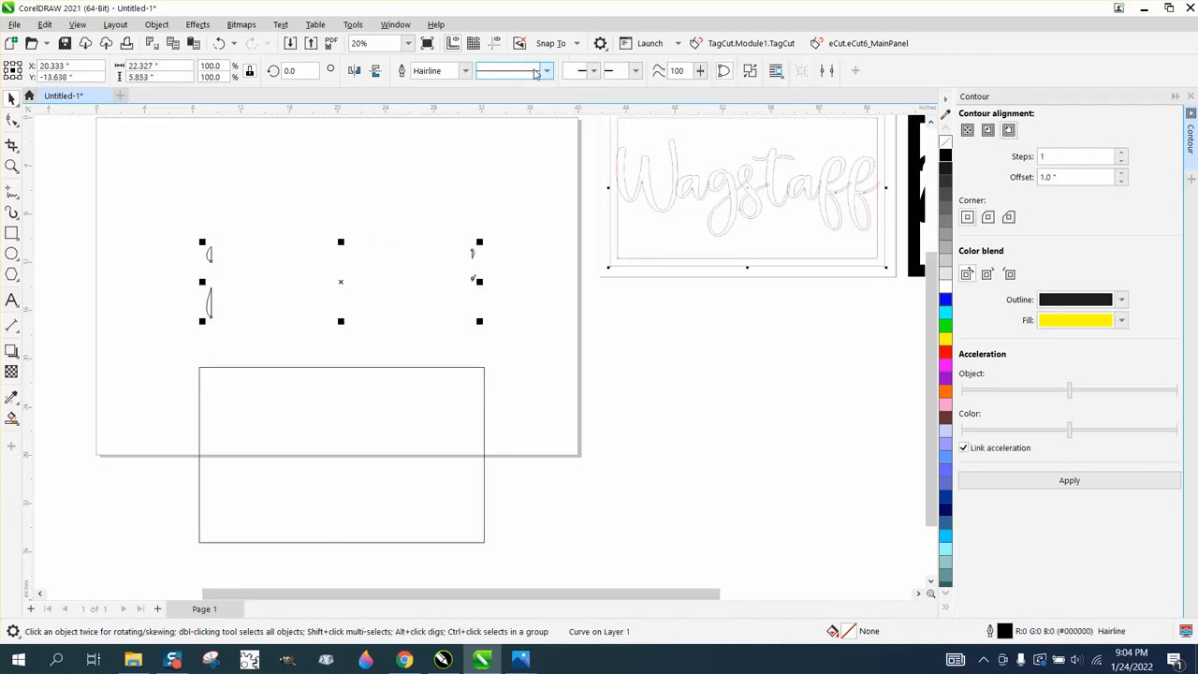
pyautogui.click(218, 44)
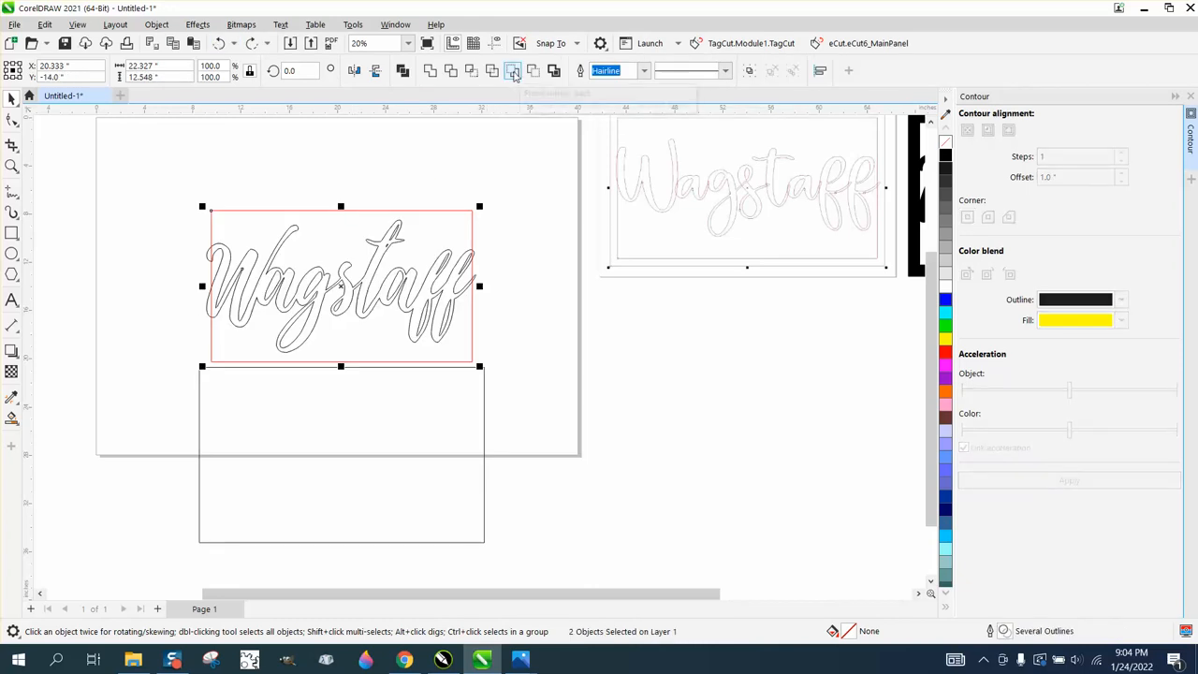
# Step: Subtract the lettering from the red rectangle with Front Minus Back and nudge the outer rectangle 14 inches up around it
pyautogui.click(513, 73)
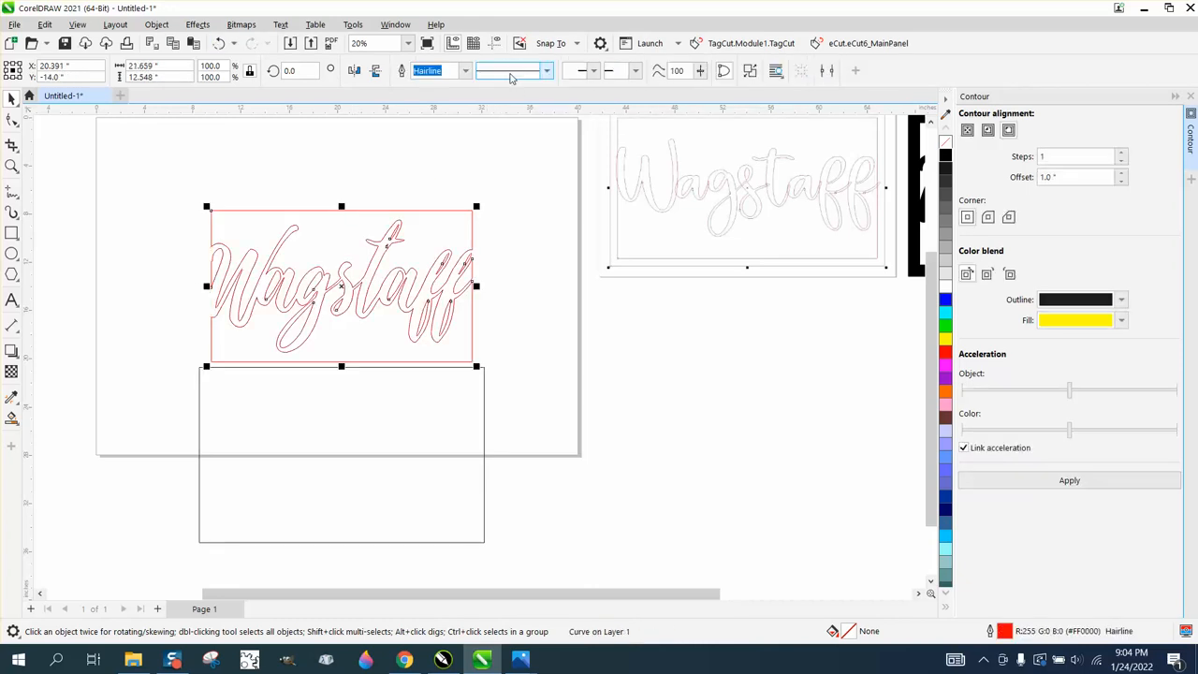
pyautogui.click(449, 377)
pyautogui.press('p')
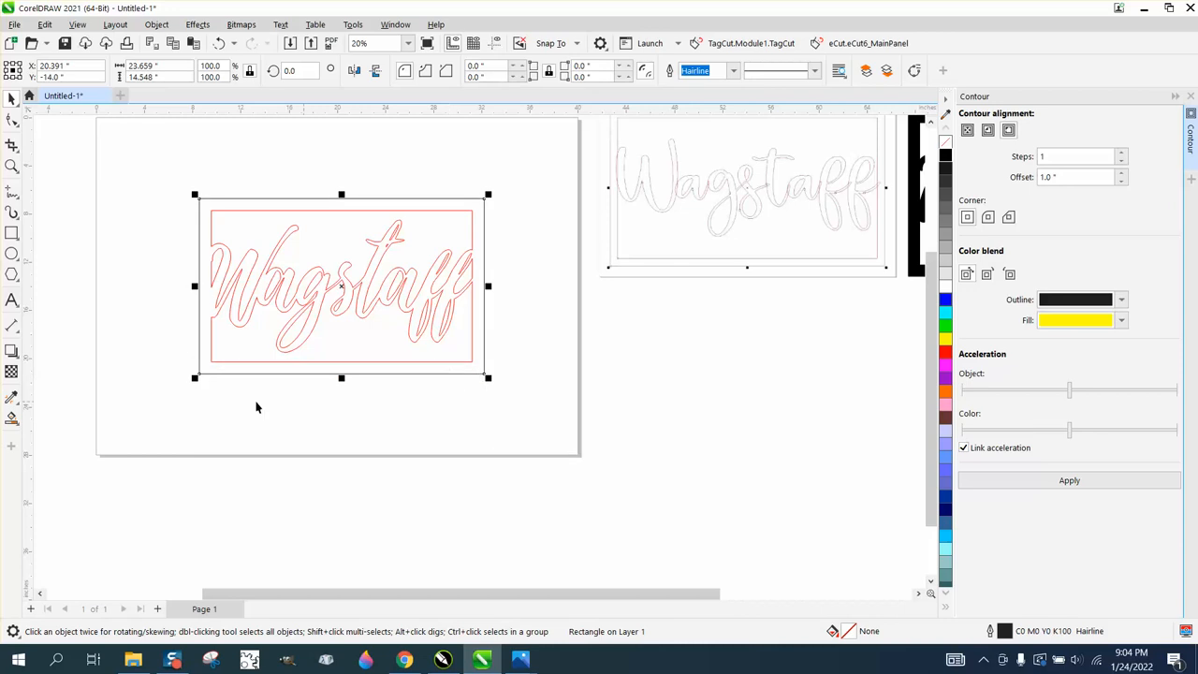
# Step: Create a solid black shape of the border and lettering with Smart Fill and move it off the original outlines
pyautogui.click(12, 419)
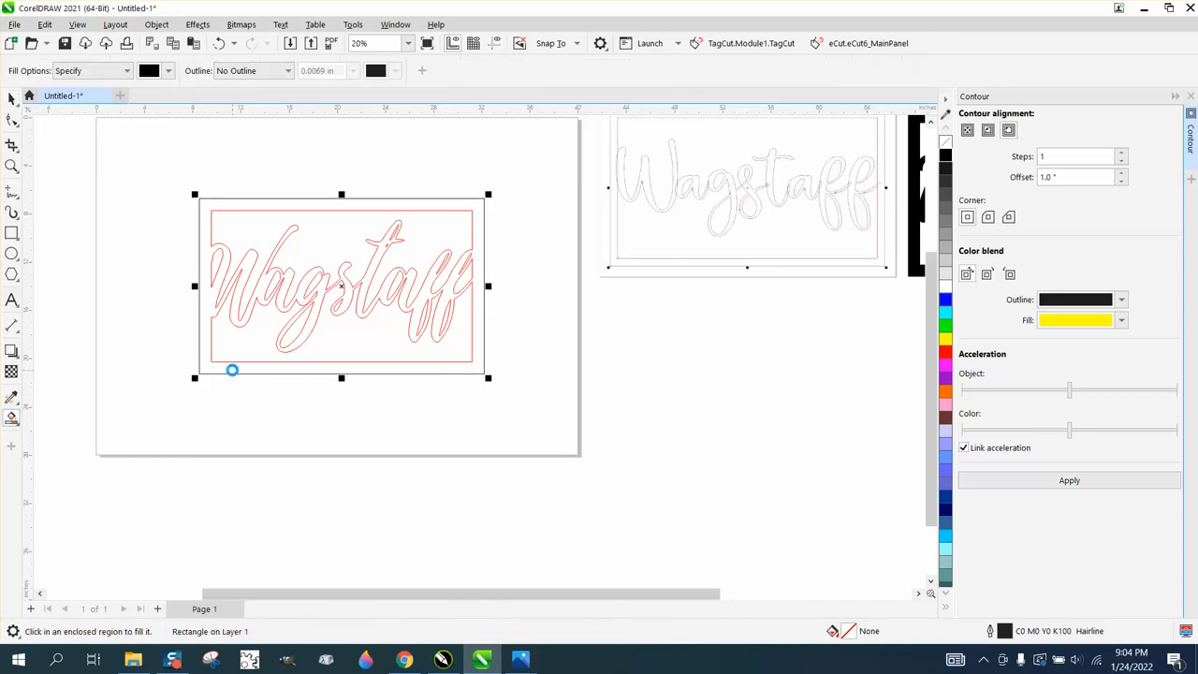
pyautogui.click(232, 371)
pyautogui.click(11, 98)
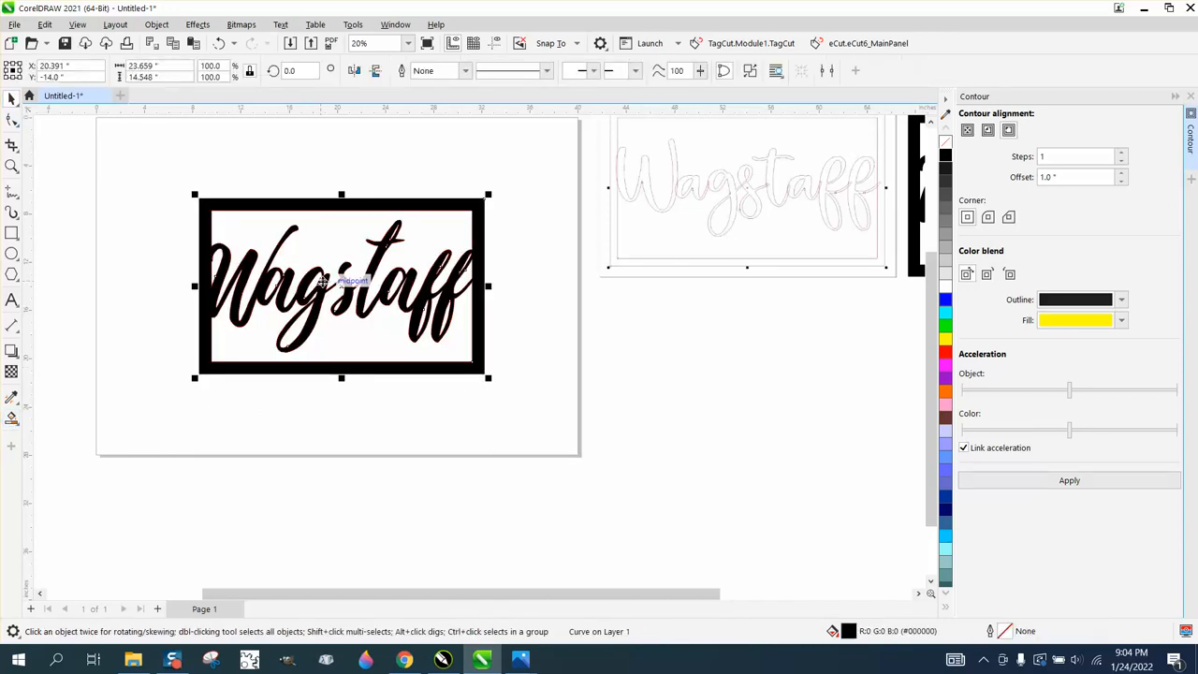
pyautogui.moveTo(323, 281); pyautogui.dragTo(661, 431)
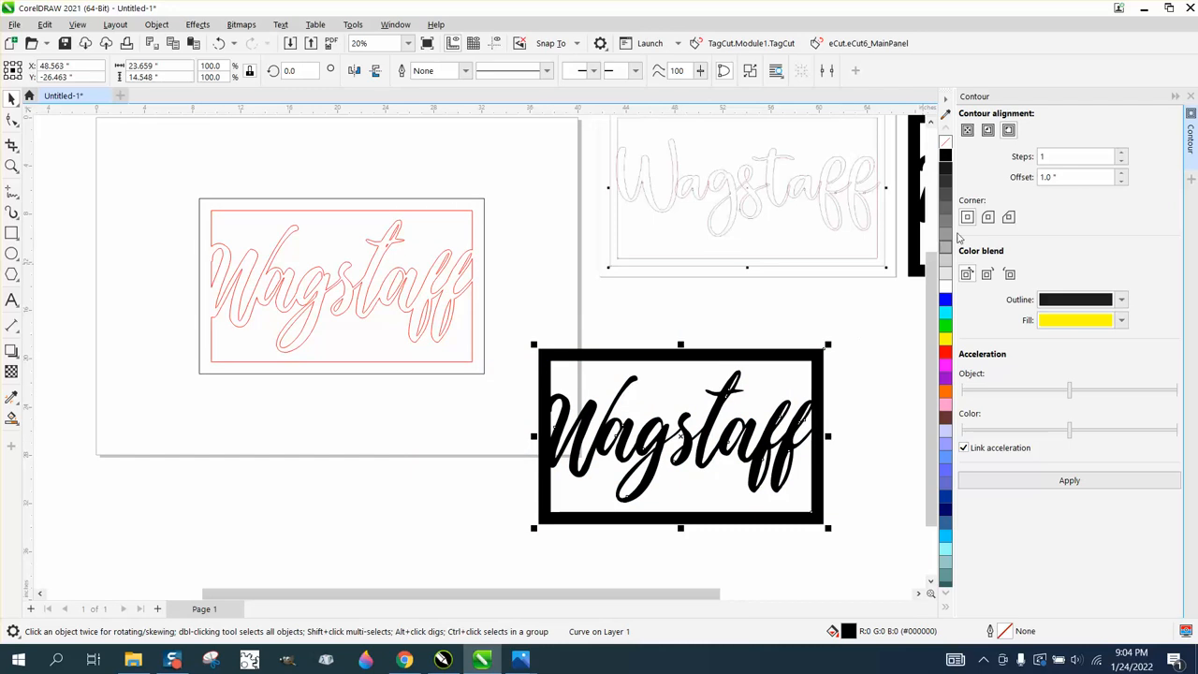
# Step: Change the filled sign shape to no fill with a red outline, and place it just below the original outlines
pyautogui.click(1190, 97)
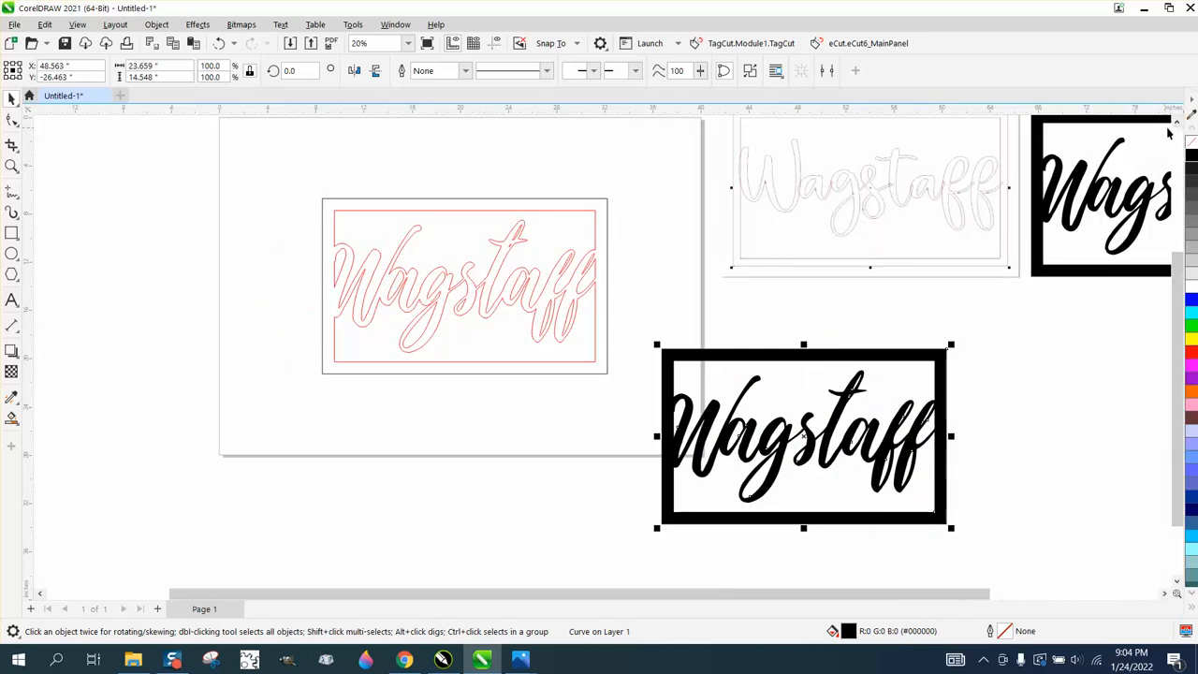
pyautogui.click(1191, 142)
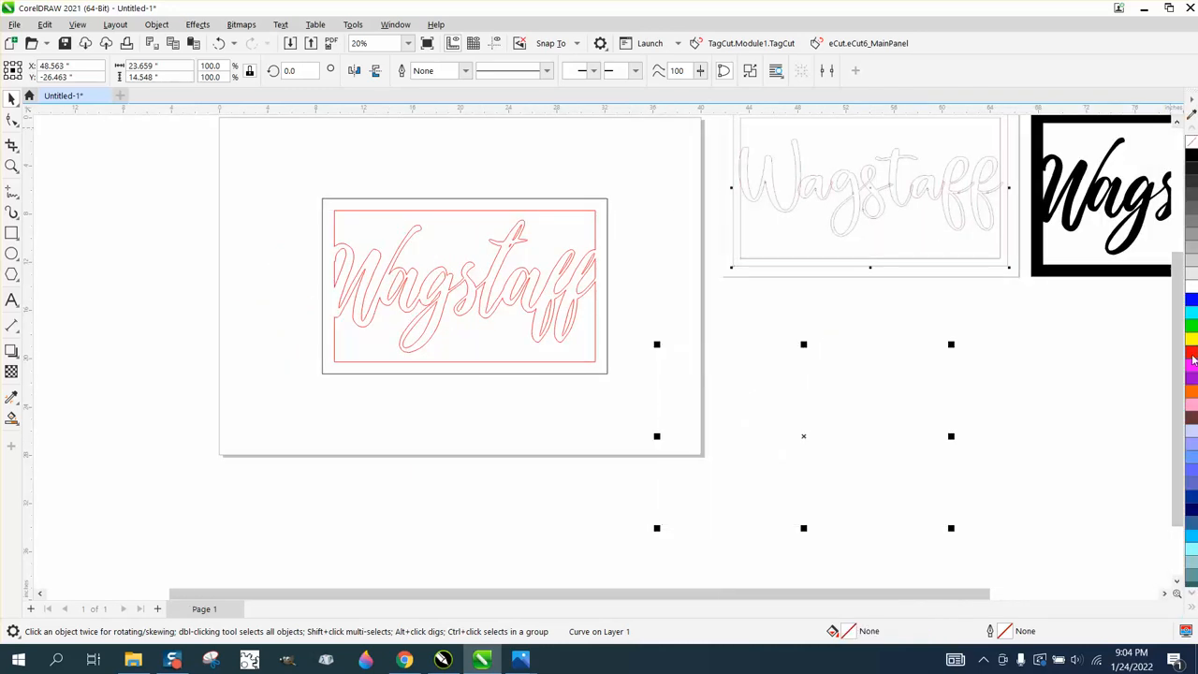
pyautogui.rightClick(1193, 359)
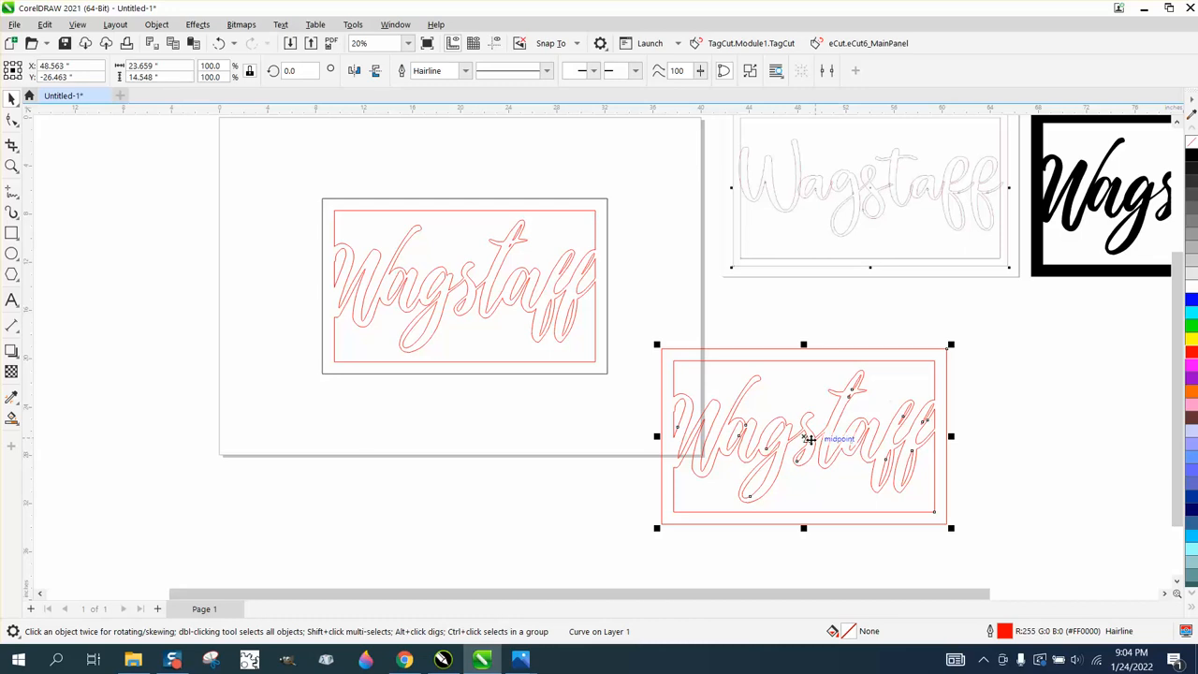
pyautogui.moveTo(809, 438); pyautogui.dragTo(528, 485)
pyautogui.moveTo(482, 489); pyautogui.dragTo(482, 490)
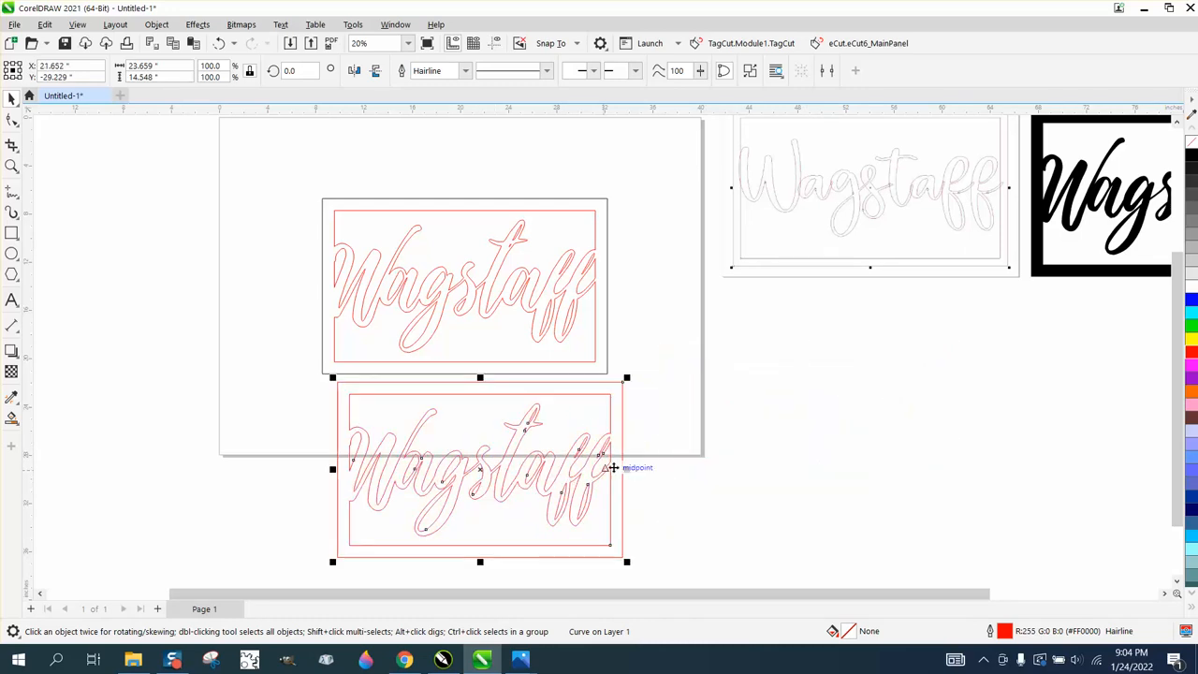